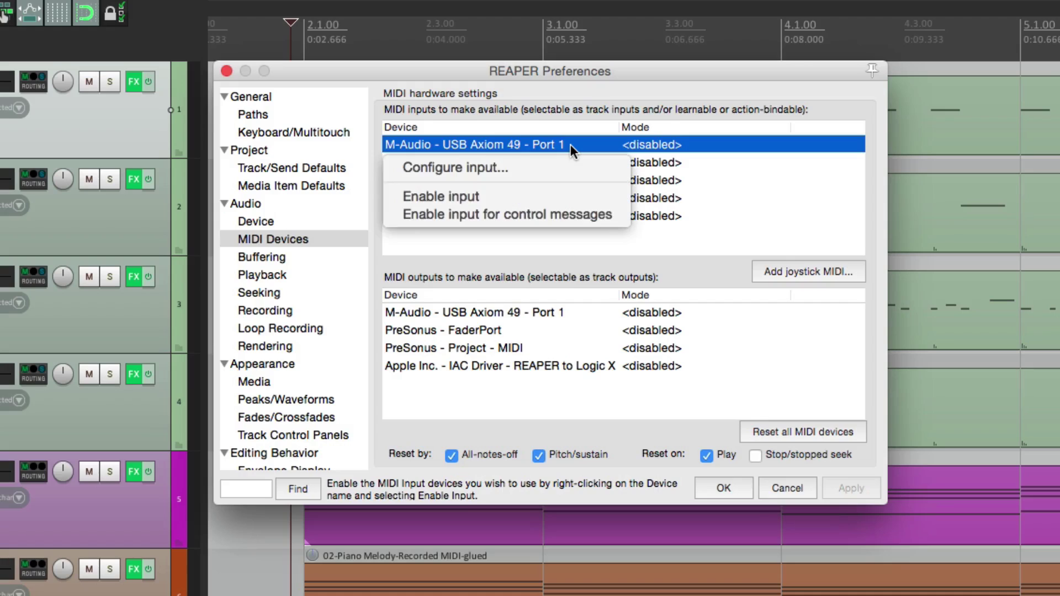
Enable the MIDI input M-Audio - USB Axiom 49 - Port 1 for both regular input and control messages, and apply the preferences
click(575, 198)
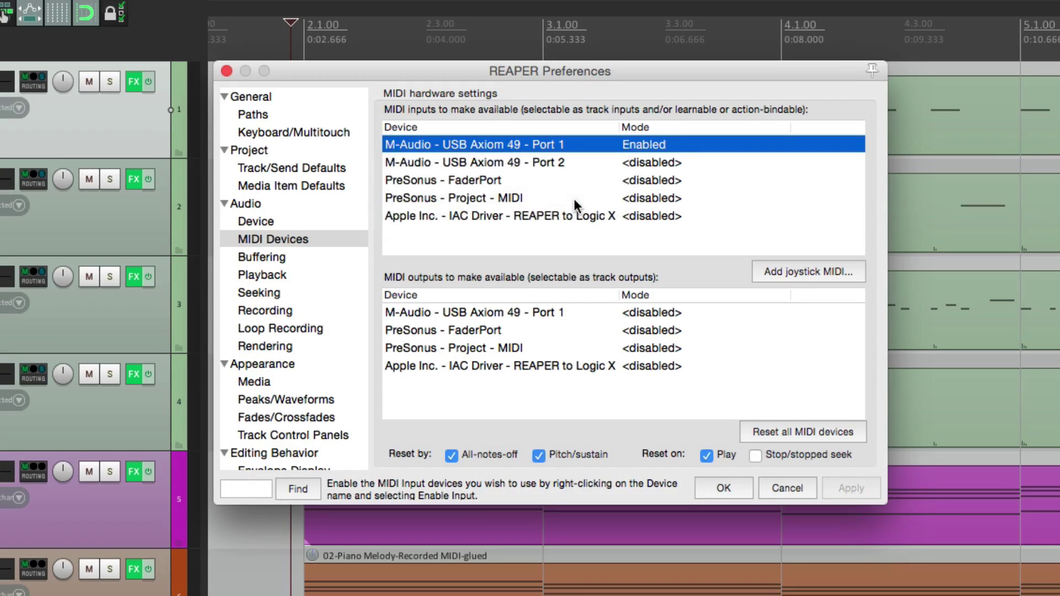
right_click(571, 140)
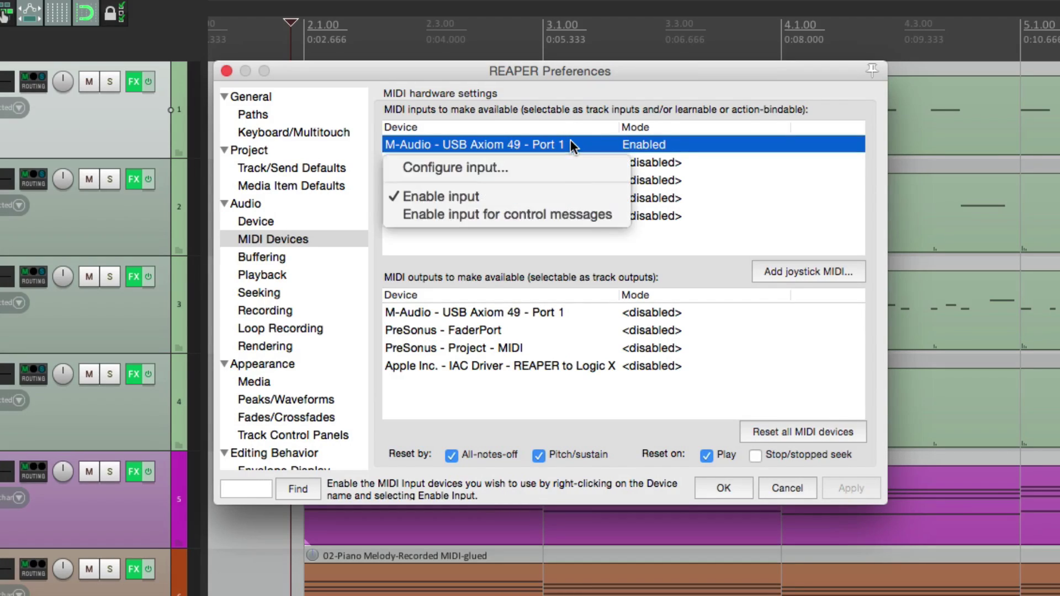
click(584, 215)
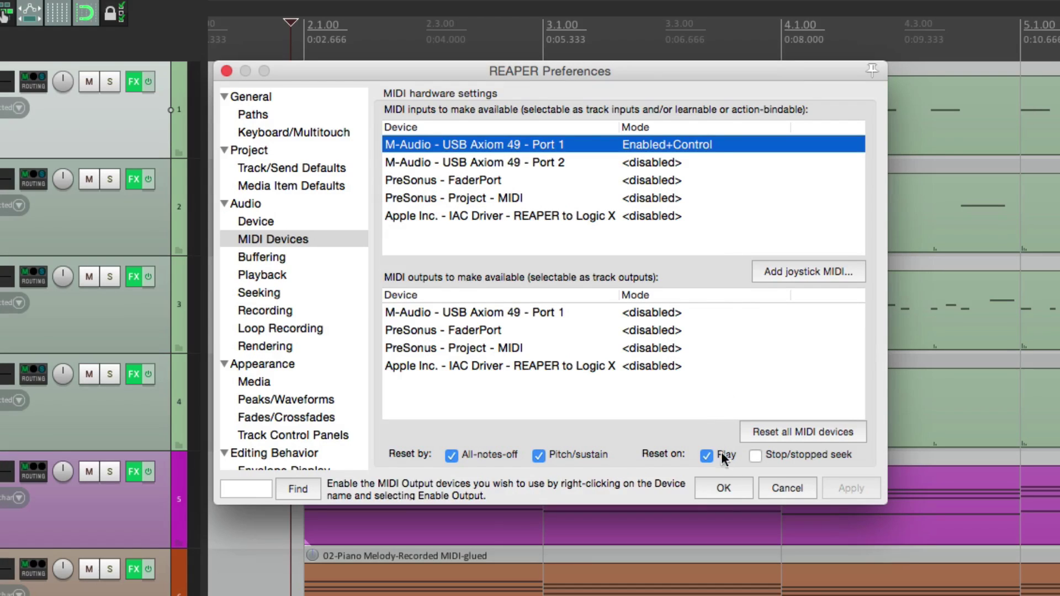
click(728, 486)
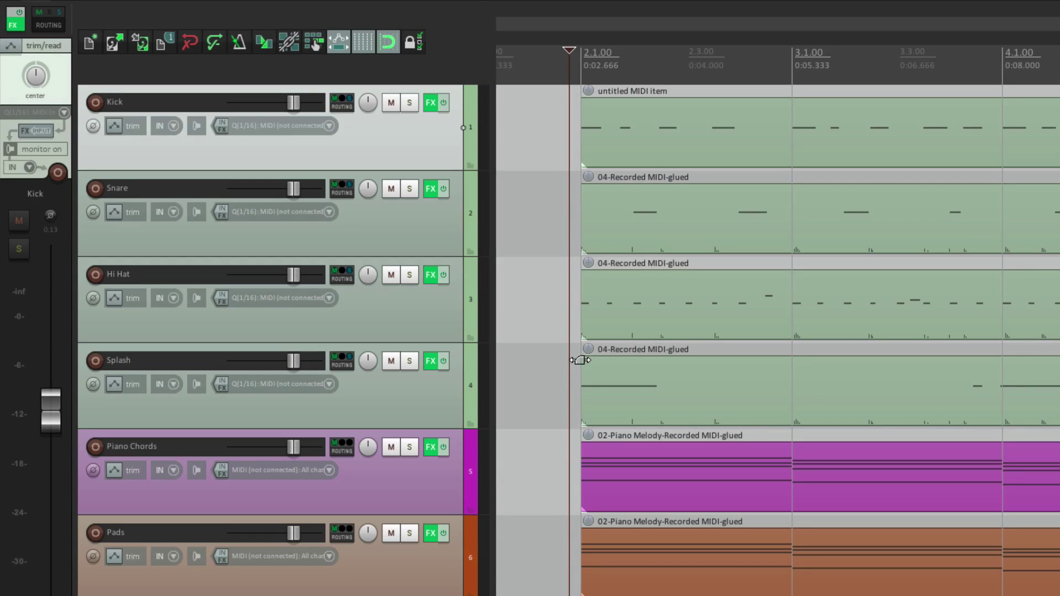
Find the action "Track: Go to previous track" in the action list and assign it the shortcut MIDI Chan 1 PC 0
click(428, 9)
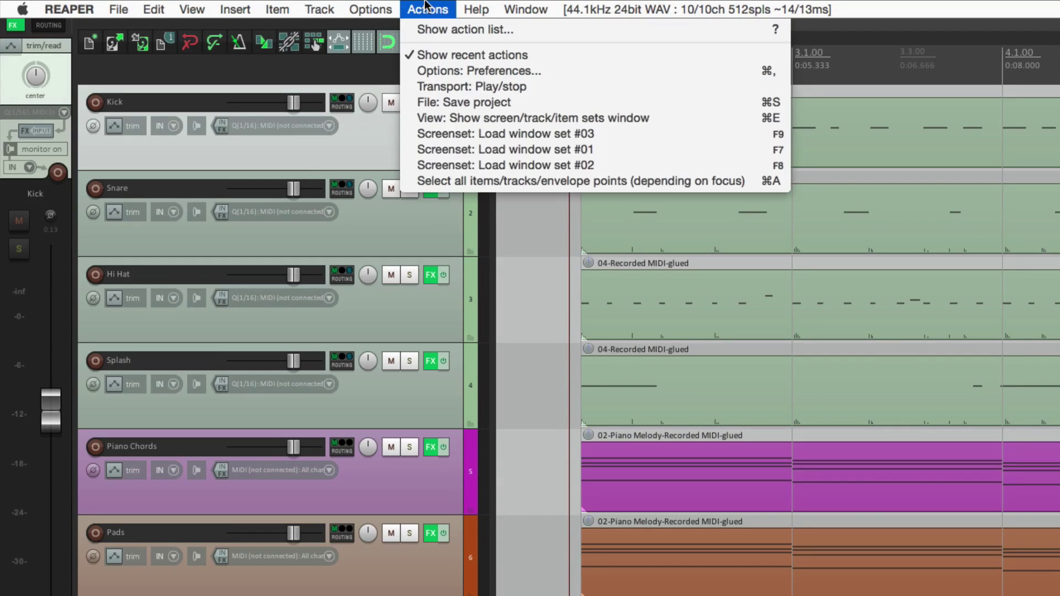
click(426, 30)
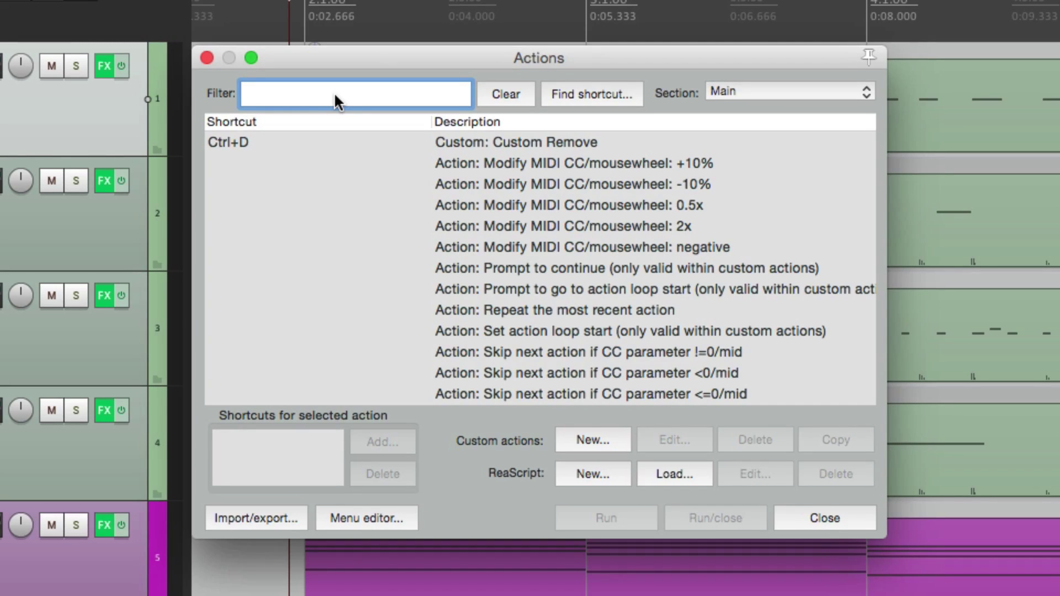
text(previous track)
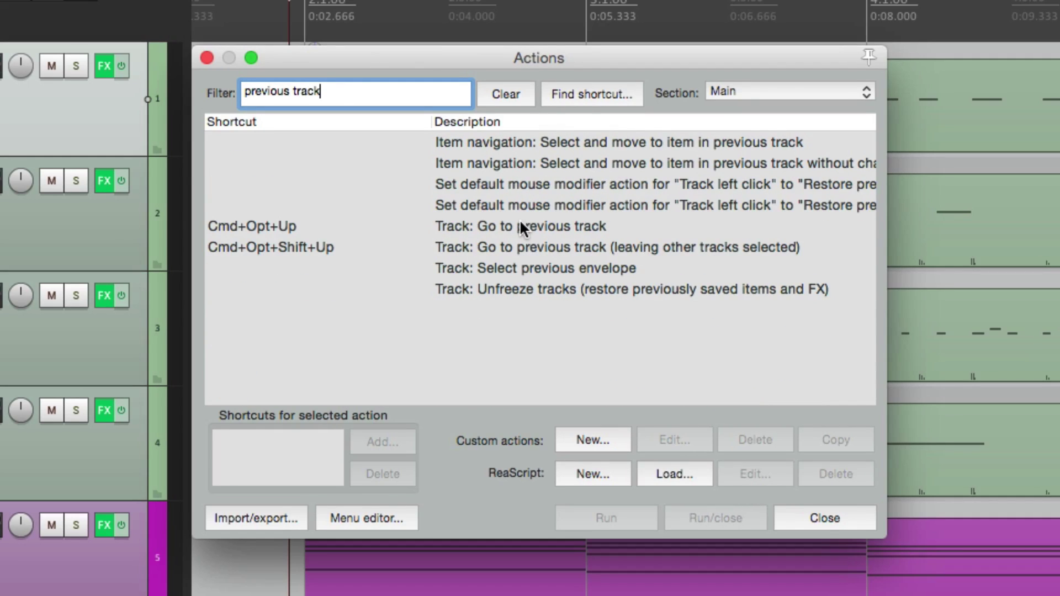
click(519, 226)
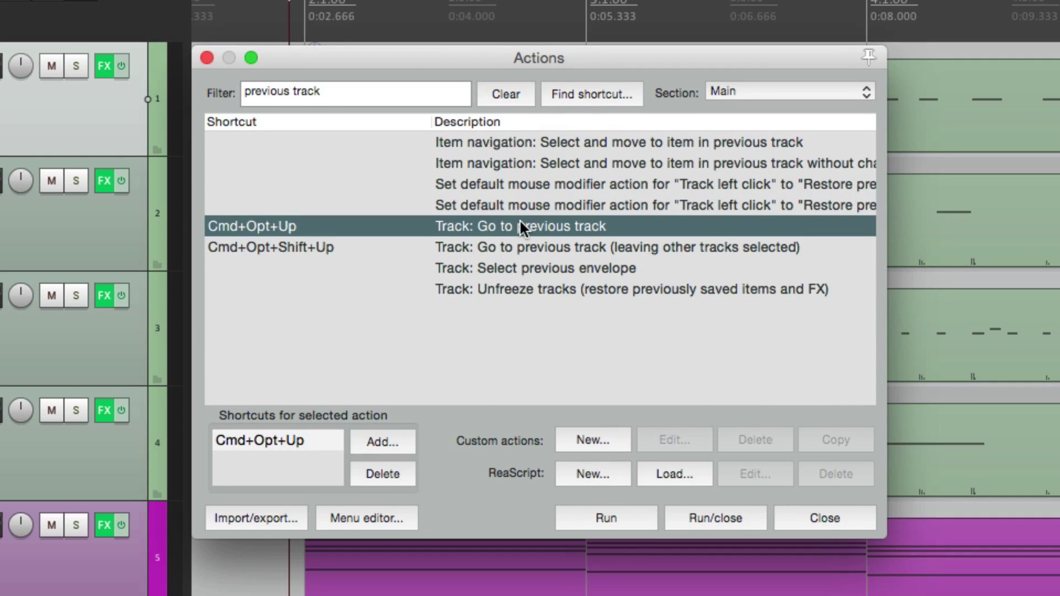
click(375, 438)
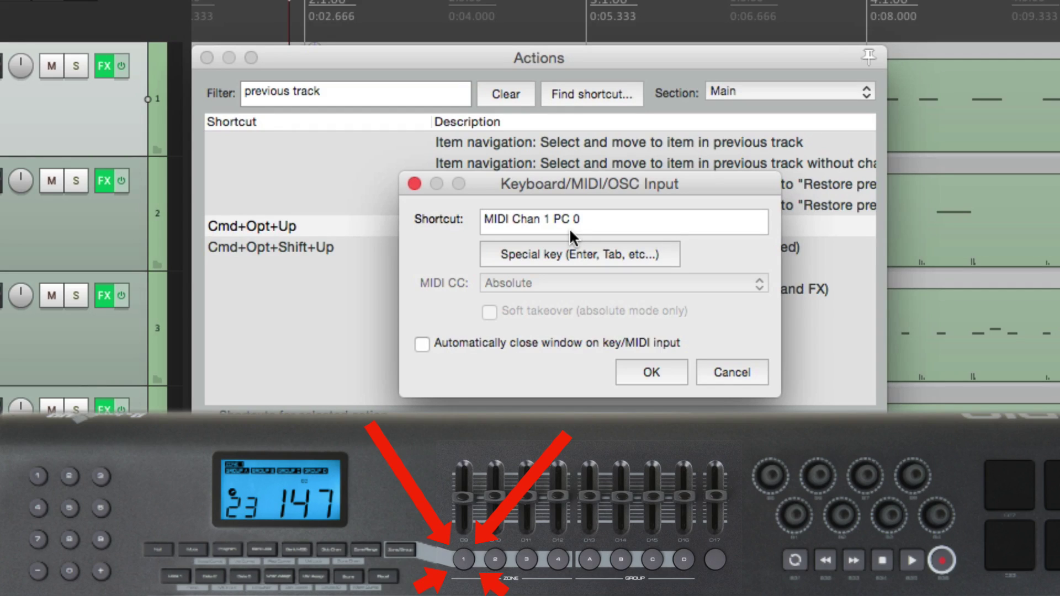
click(653, 367)
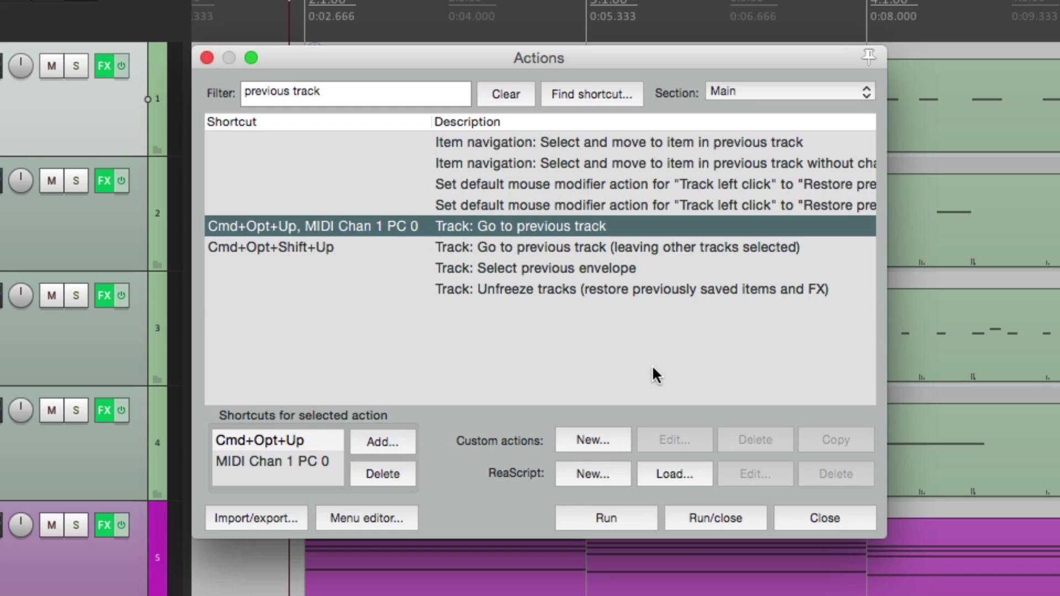
Find the action "Track: Go to next track" and assign it the shortcut MIDI Chan 1 PC 1
double_click(275, 92)
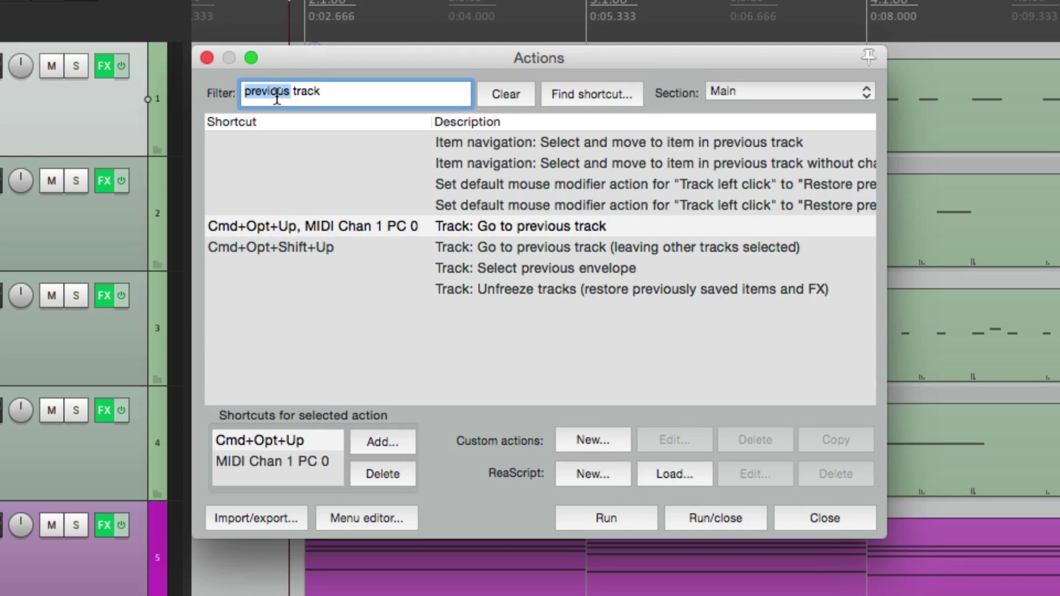
text(next)
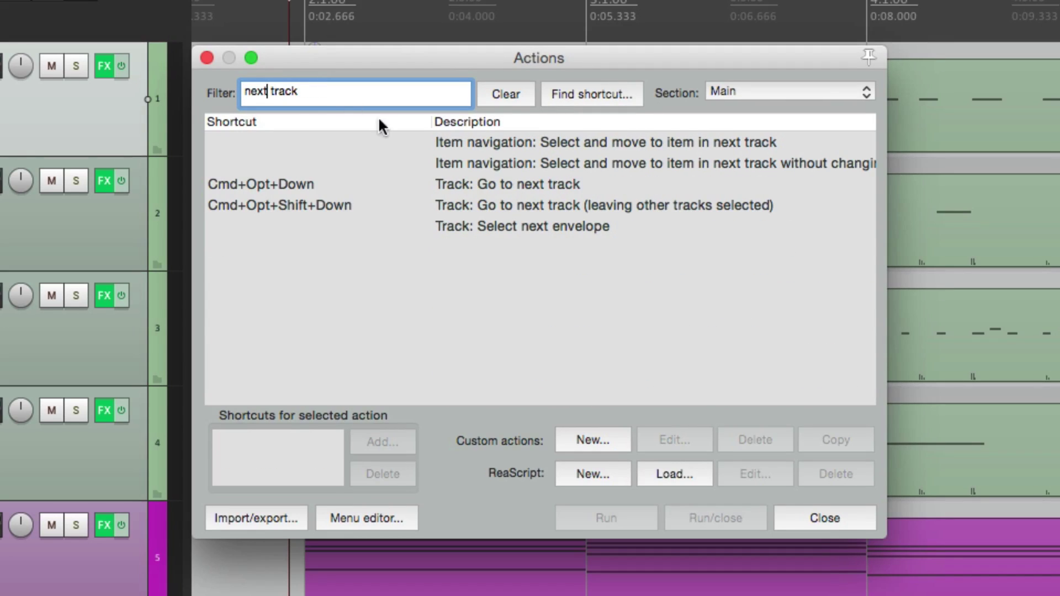
click(448, 186)
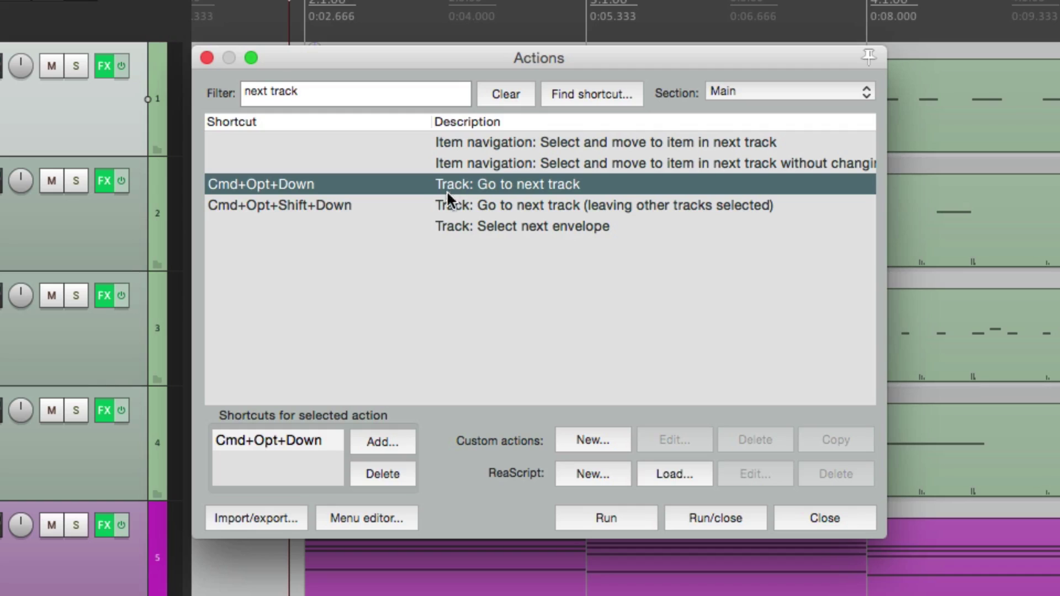
click(369, 443)
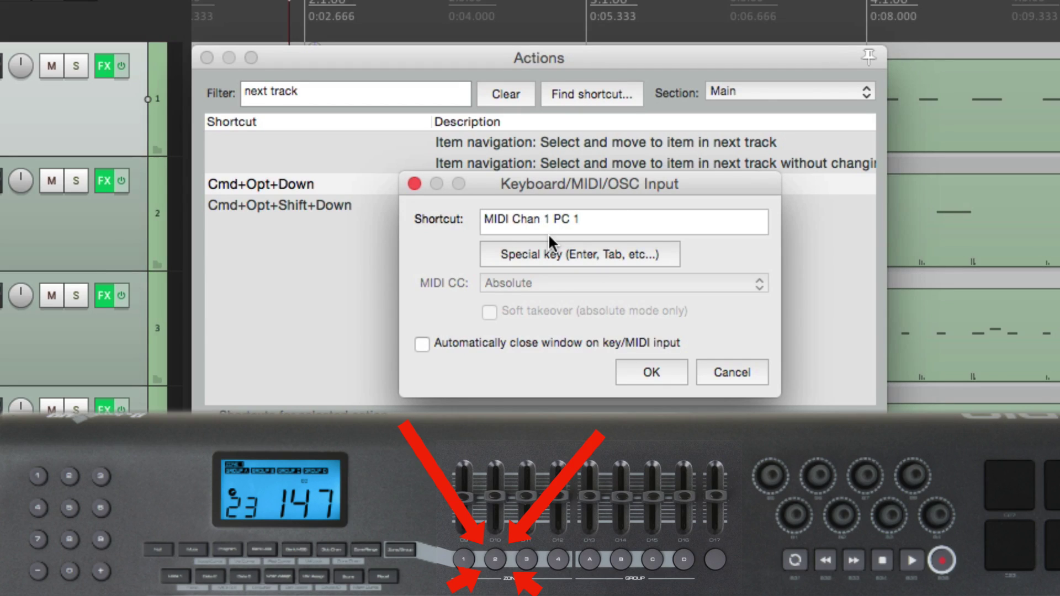
click(653, 371)
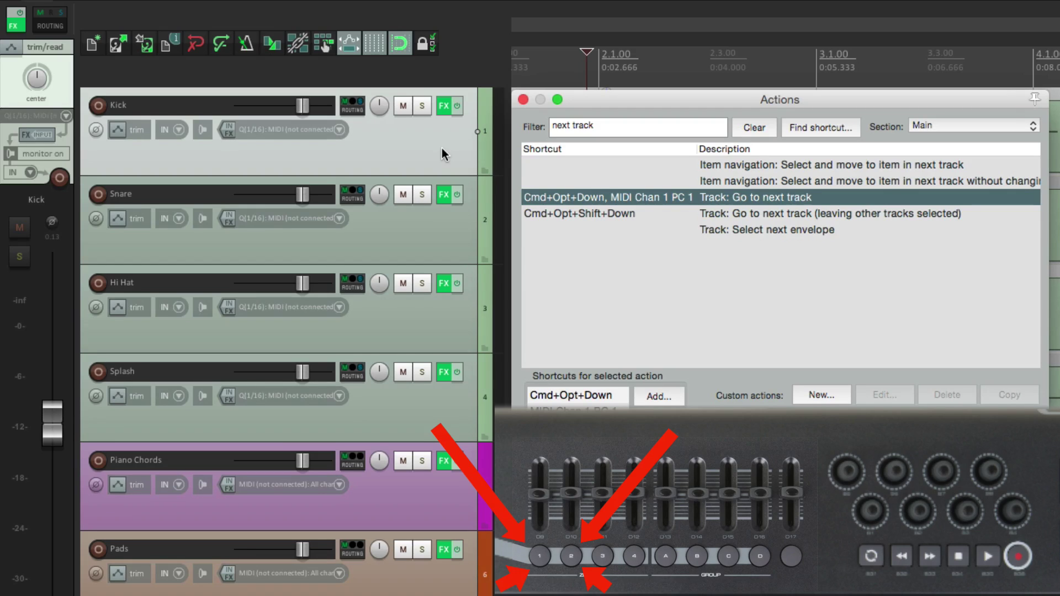
Test the next and previous track shortcuts by stepping the selection down from Kick past Splash and back up to Kick, twice
key(super+alt+Down)
key(super+alt+Down)
key(super+alt+Down)
key(super+alt+Down)
key(super+alt+Down)
key(super+alt+Up)
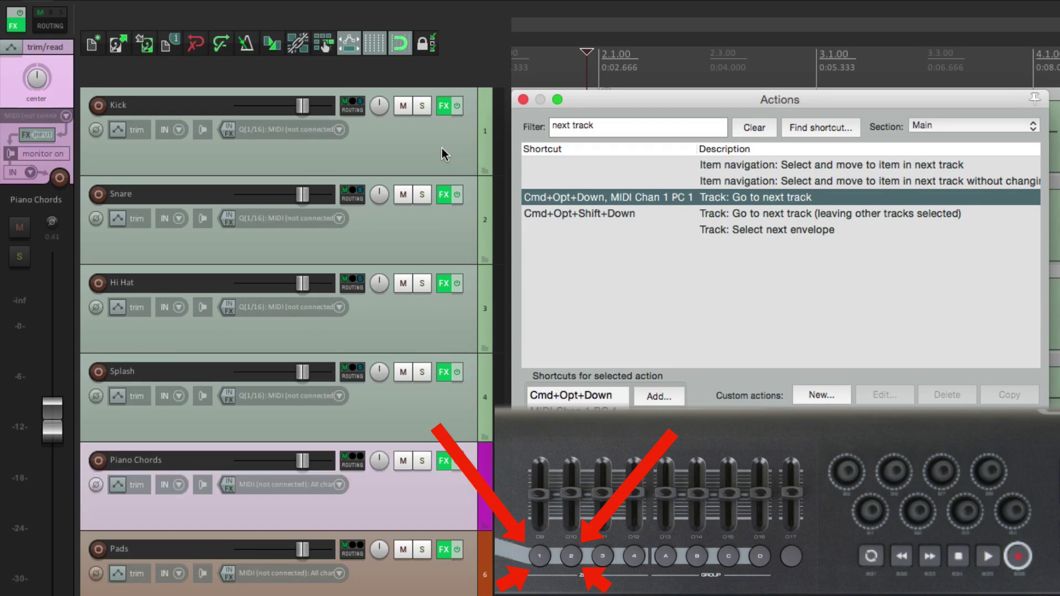
key(super+alt+Up)
key(super+alt+Up)
key(super+alt+Up)
key(super+alt+Up)
key(super+alt+Down)
key(super+alt+Down)
key(super+alt+Down)
key(super+alt+Down)
key(super+alt+Up)
key(super+alt+Up)
key(super+alt+Up)
key(super+alt+Up)
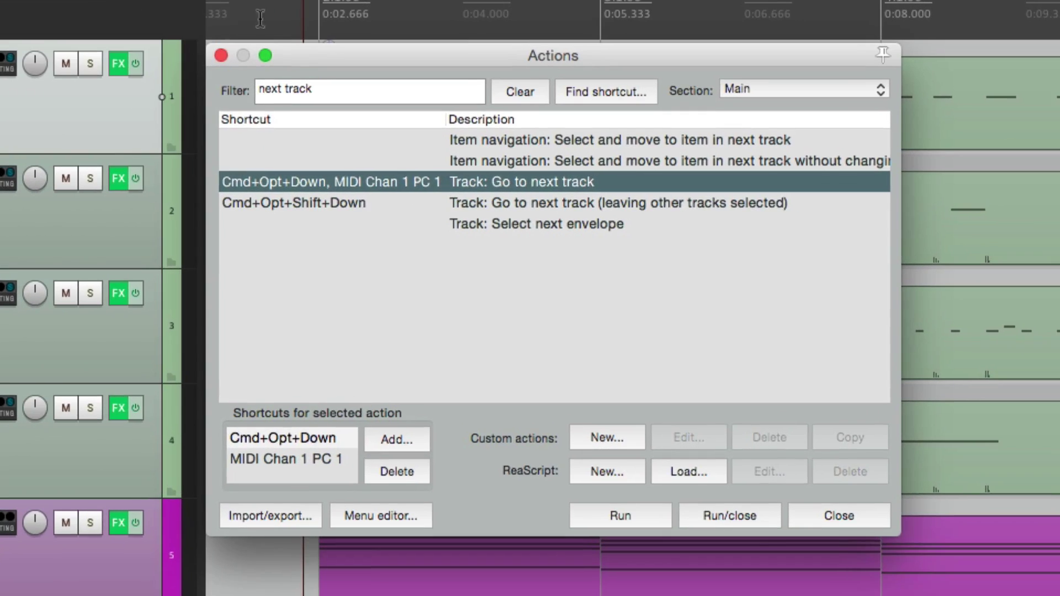
Find the action "Track: Set volume for selected tracks" and assign it MIDI Chan 1 CC 74 in Absolute mode
click(310, 91)
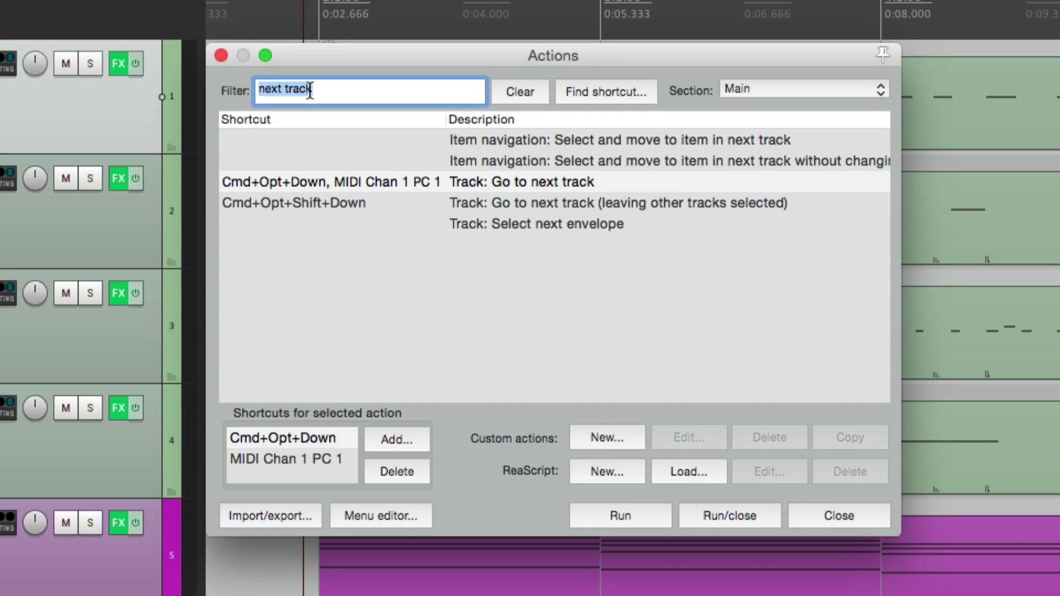
text(track volume)
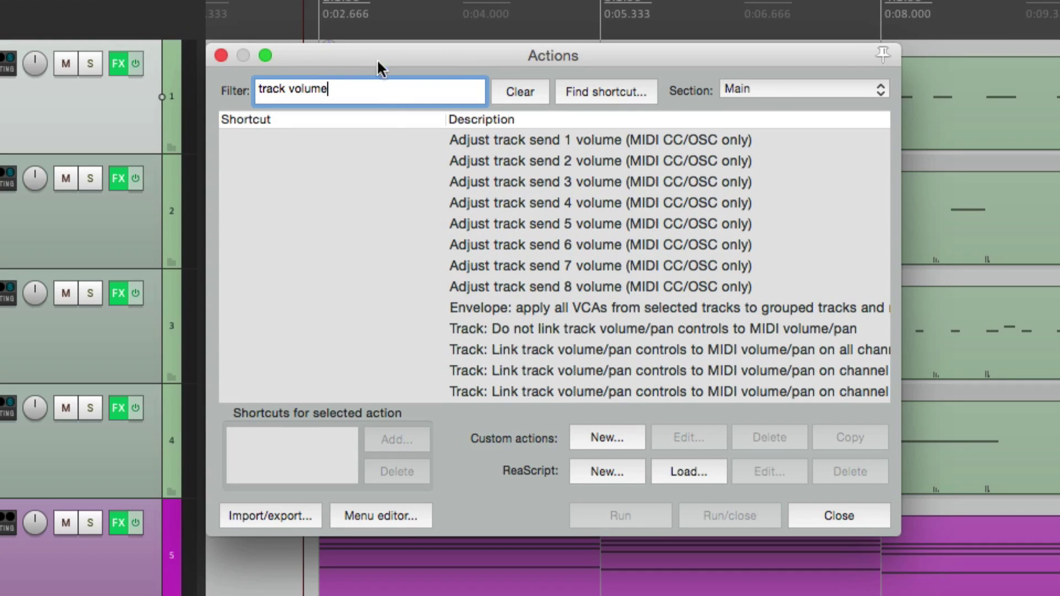
scroll(409, 250, down, 10)
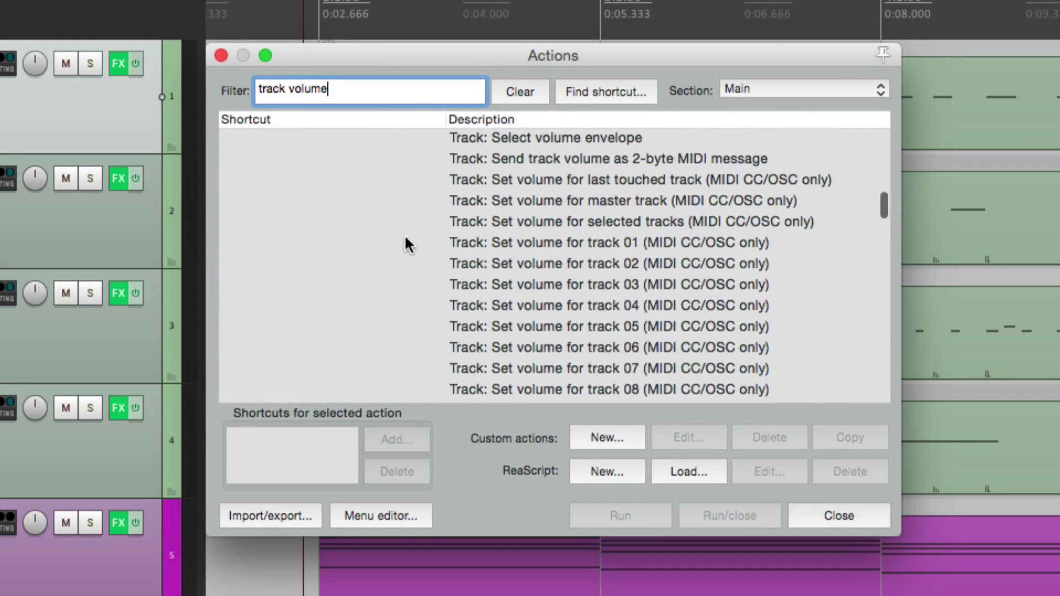
scroll(405, 234, down, 1)
click(561, 210)
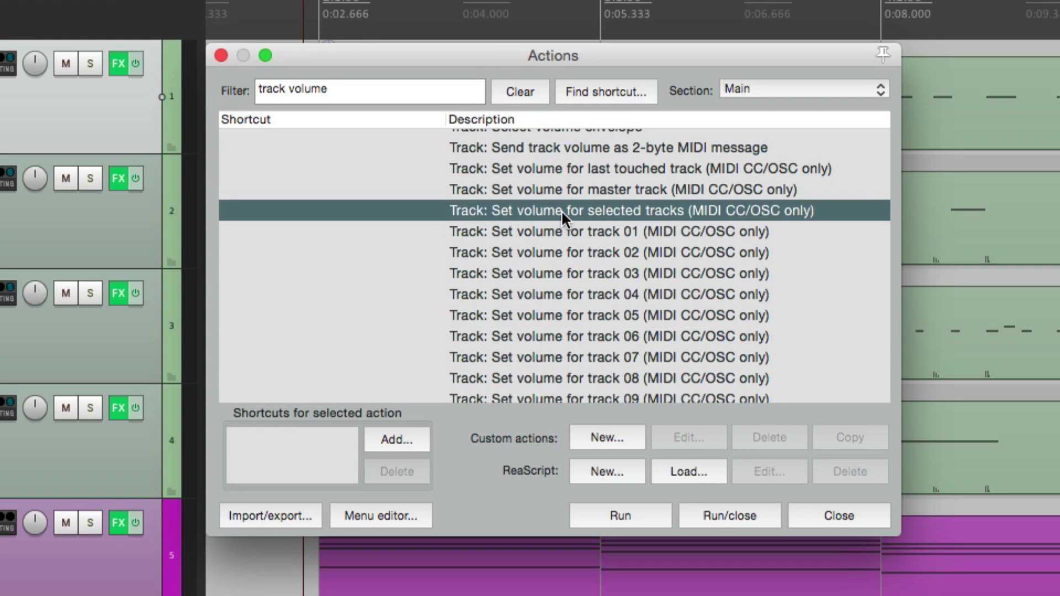
click(395, 440)
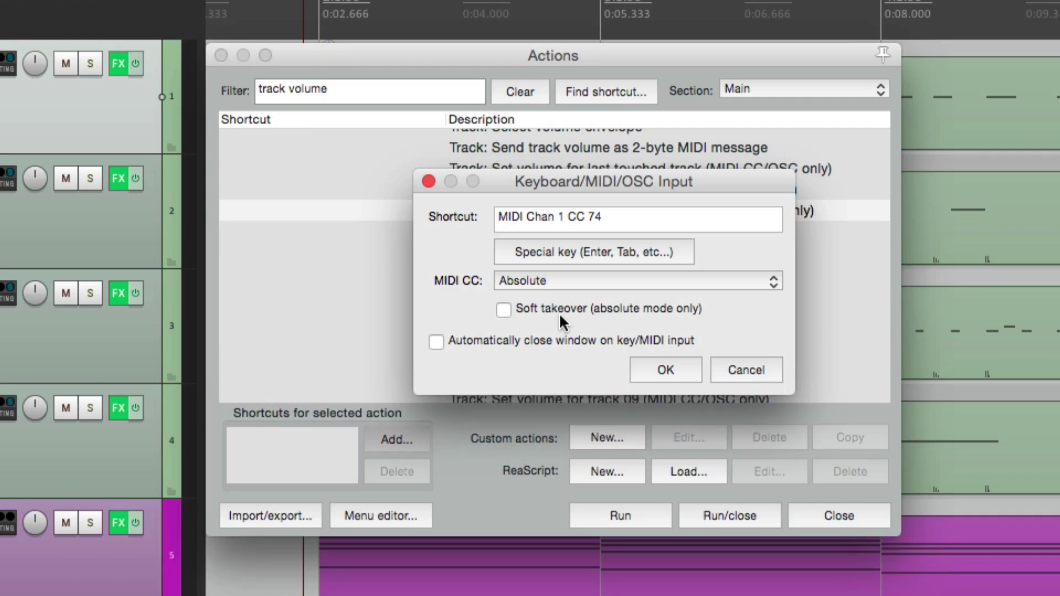
click(657, 366)
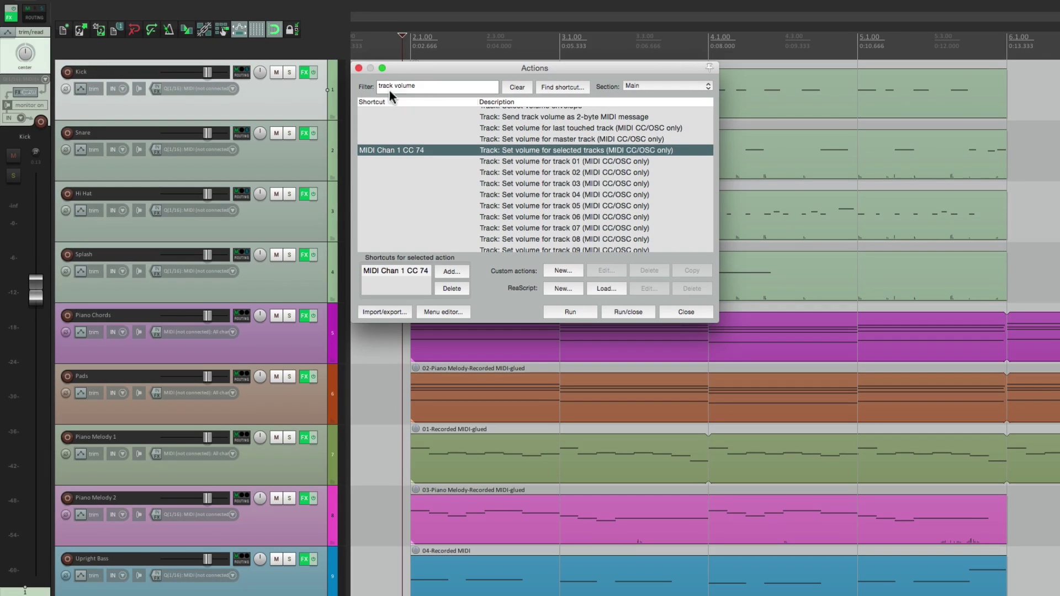
Look up the action "Track: Go to previous track" and examine its assigned MIDI and keyboard shortcuts
click(307, 105)
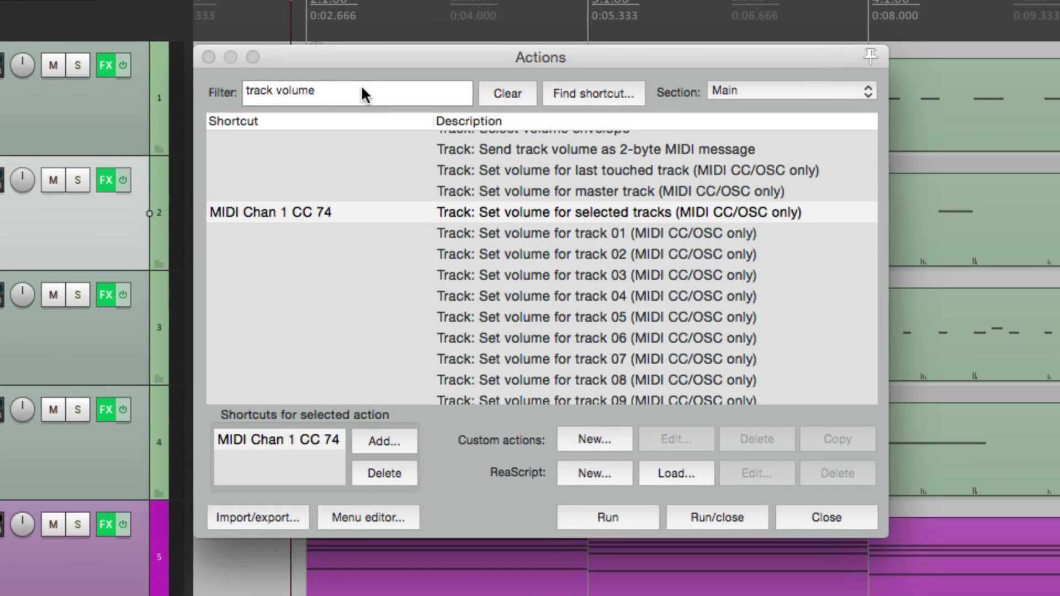
triple_click(385, 91)
text(previous track)
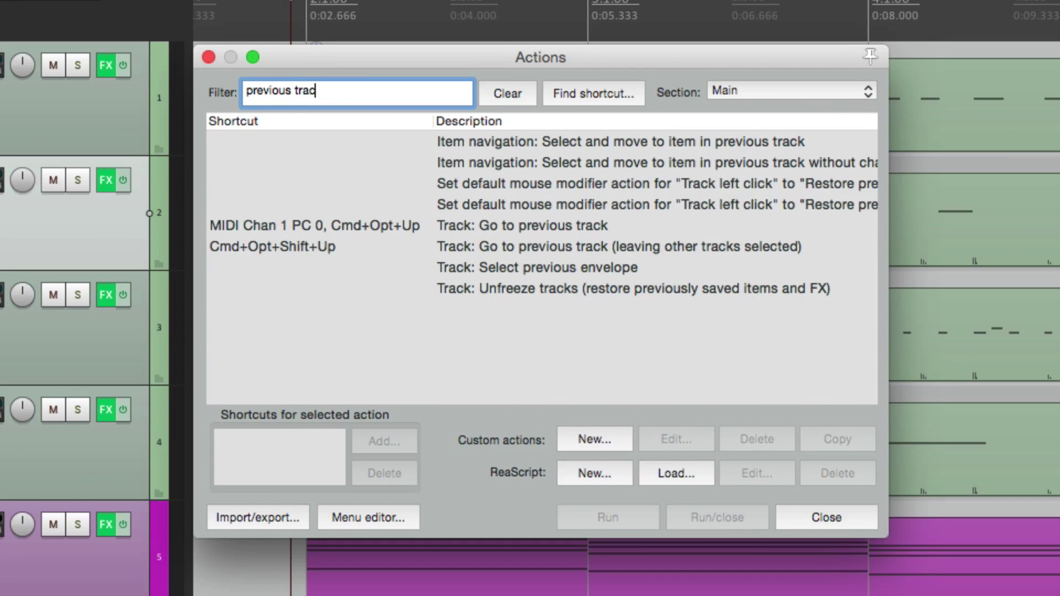
click(365, 227)
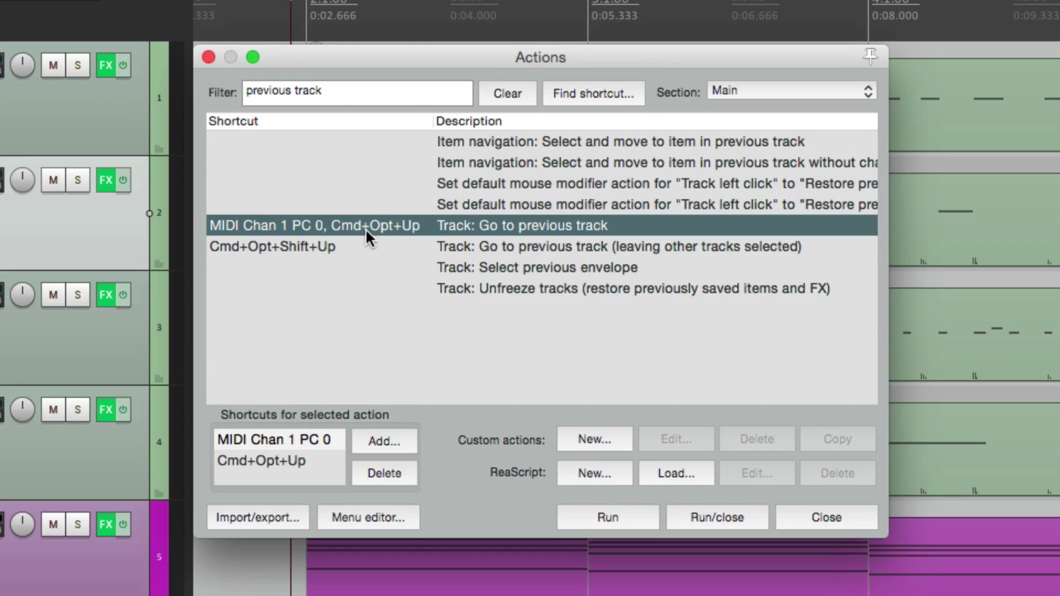
click(295, 461)
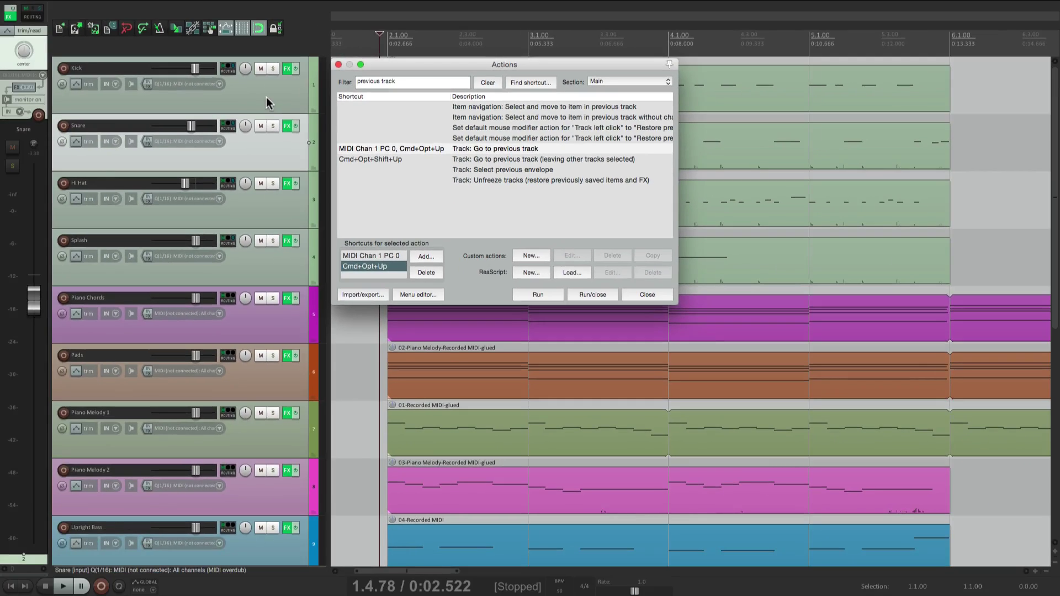
Select the Kick, Snare and Hi Hat tracks one at a time, and finally the range from Kick through Splash
click(62, 122)
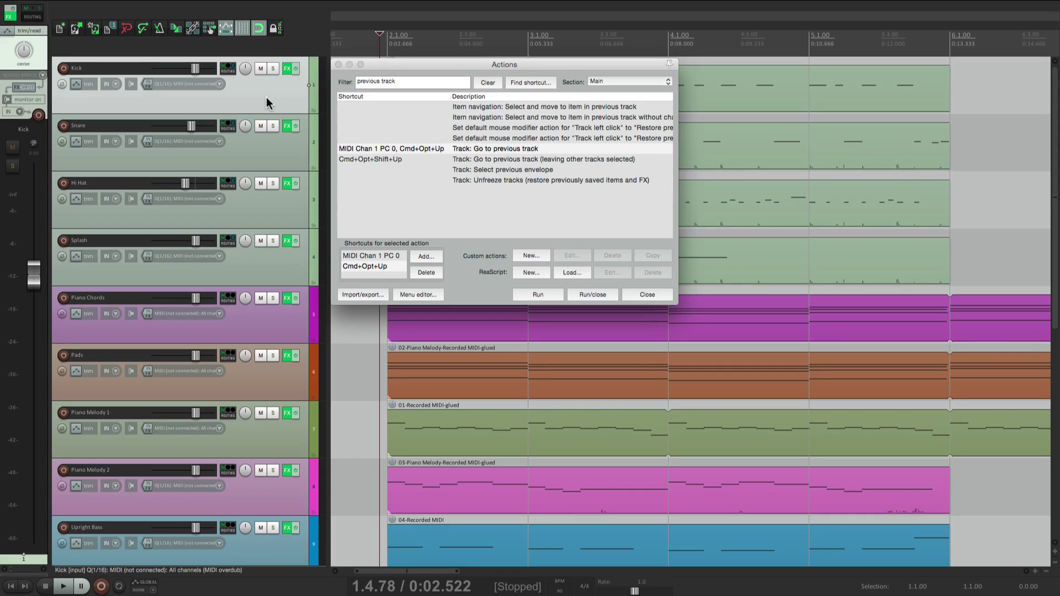
click(271, 159)
click(278, 216)
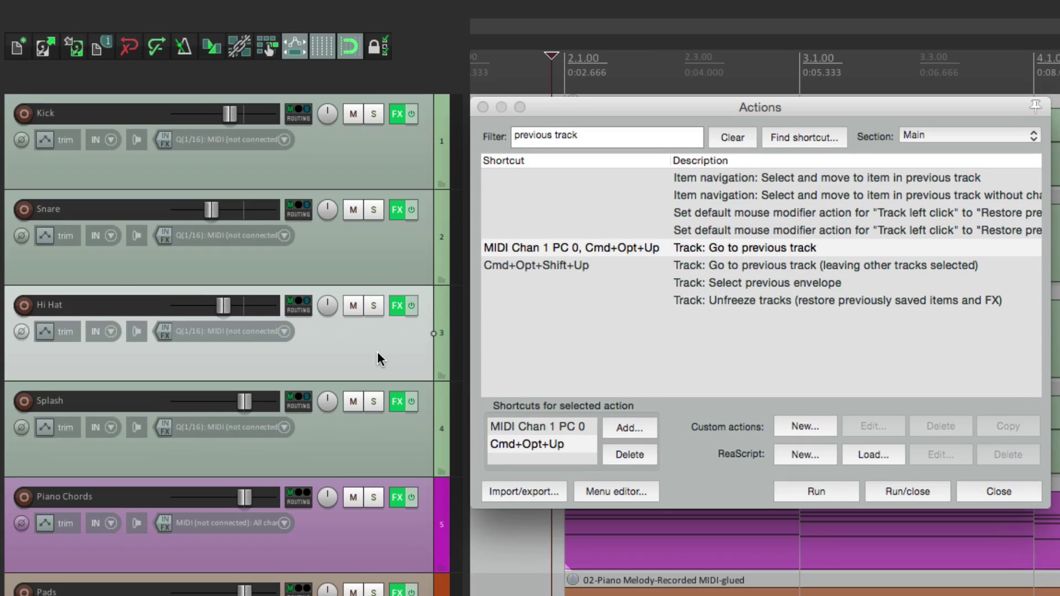
click(334, 169)
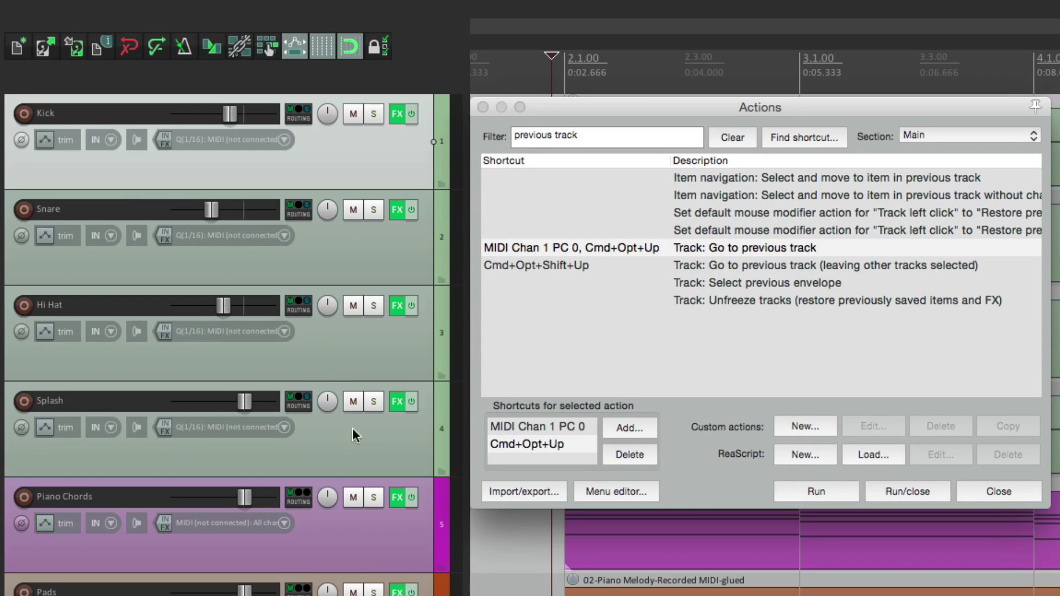
shift+click(360, 448)
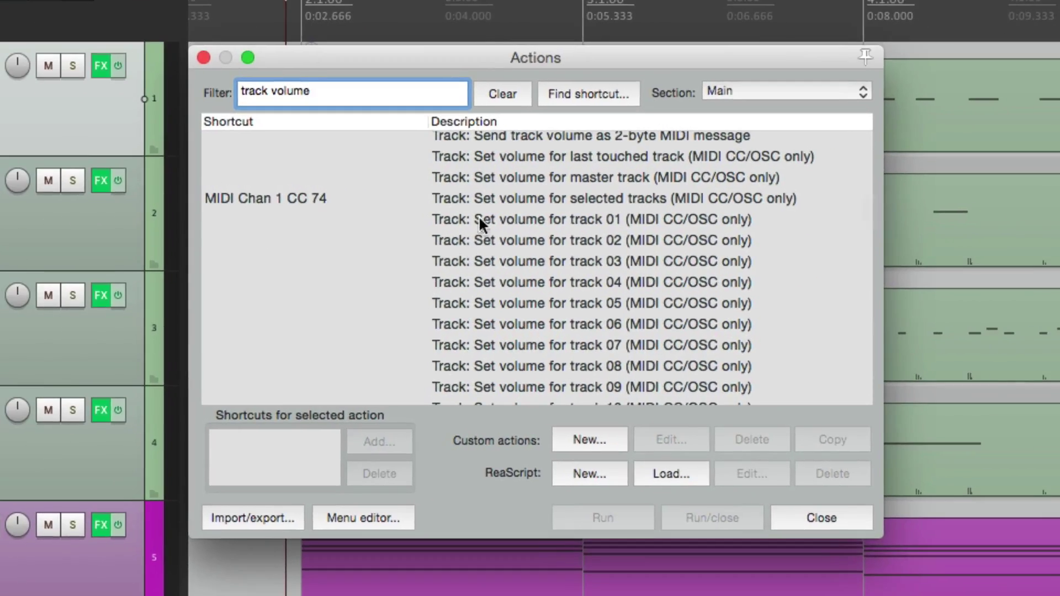
Delete the shortcut of "Track: Set volume for selected tracks" and reassign MIDI Chan 1 CC 74 in Absolute mode with soft takeover enabled
click(628, 215)
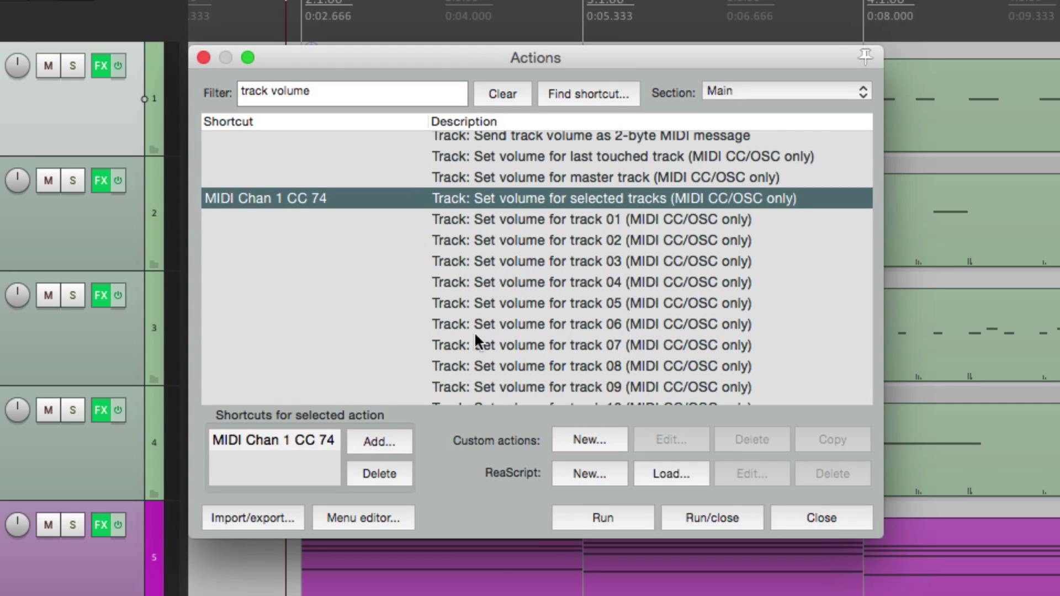
click(381, 474)
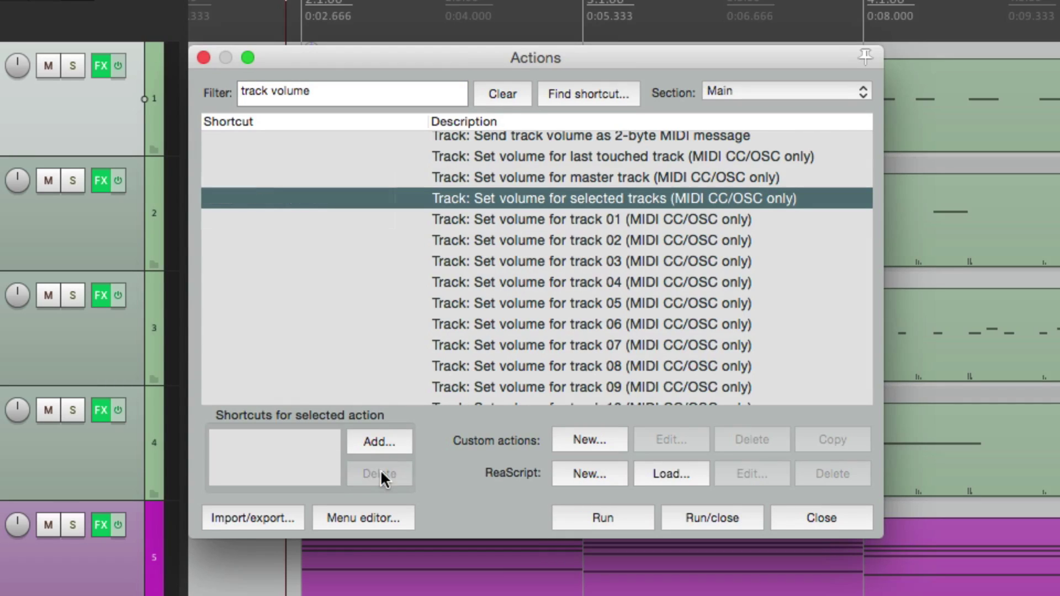
click(386, 441)
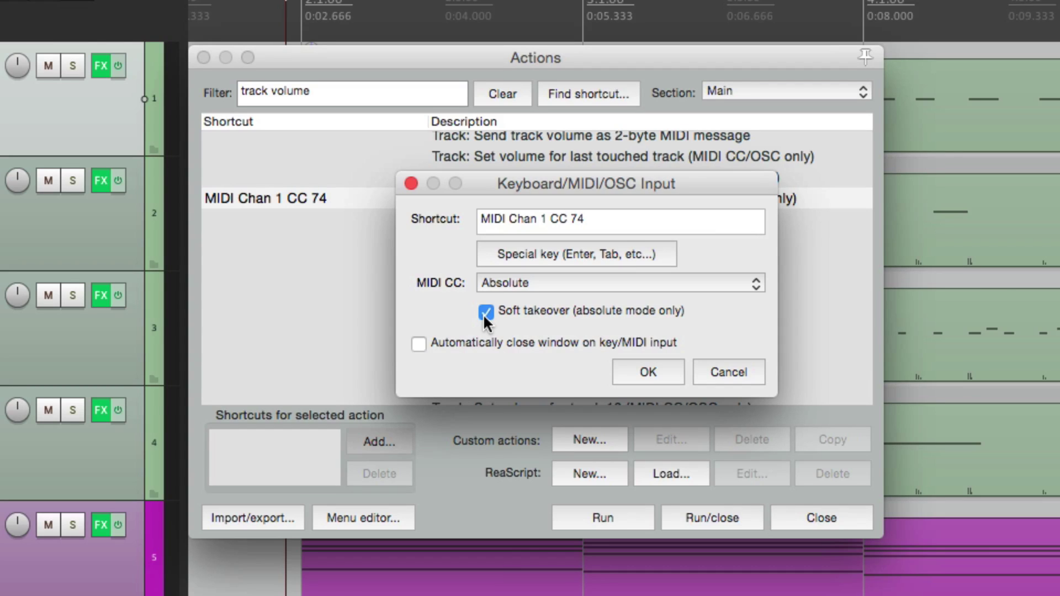
click(630, 372)
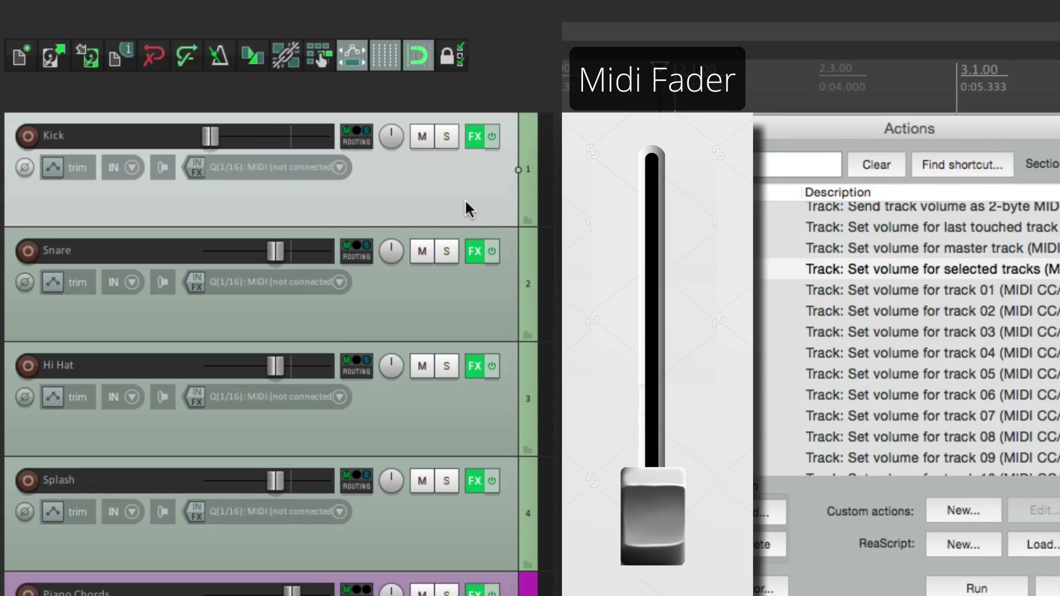
Confirm MIDI Chan 1 CC 74 in Absolute mode with soft takeover enabled, and select the Snare and Hi Hat tracks in turn
click(450, 323)
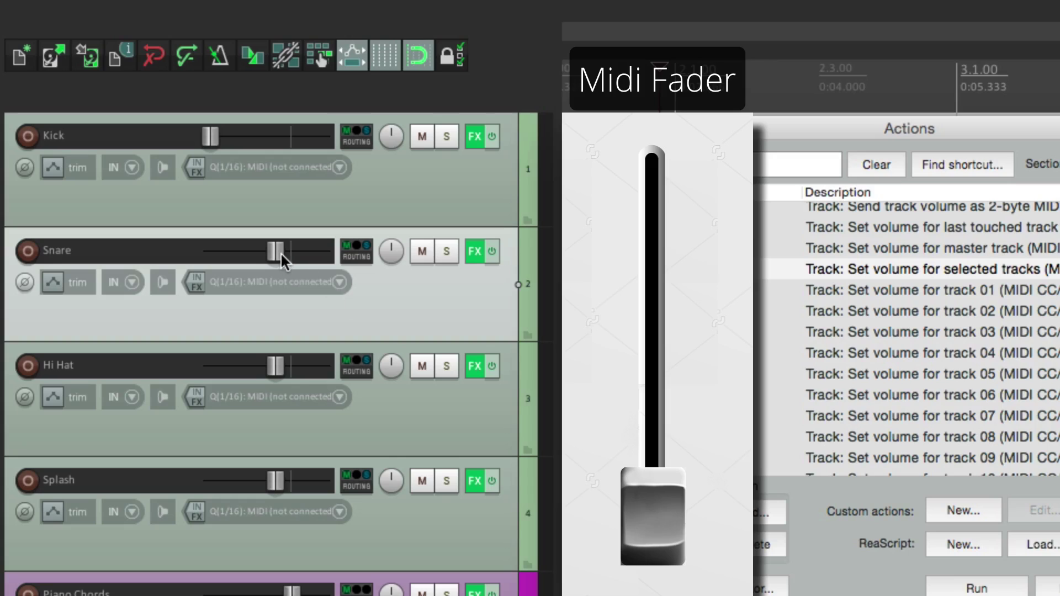
mouse_move(280, 253)
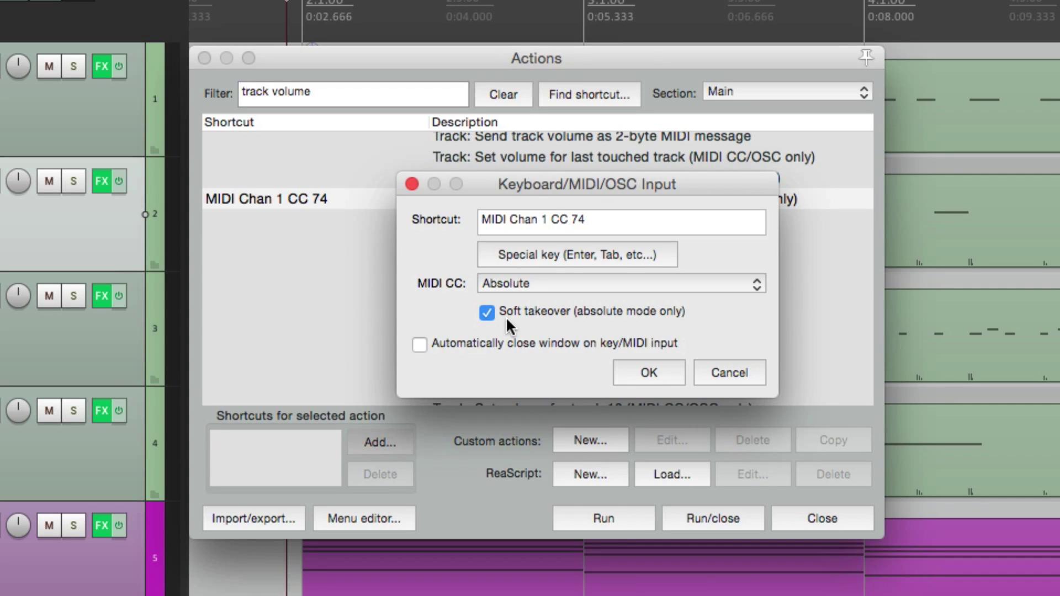
click(640, 373)
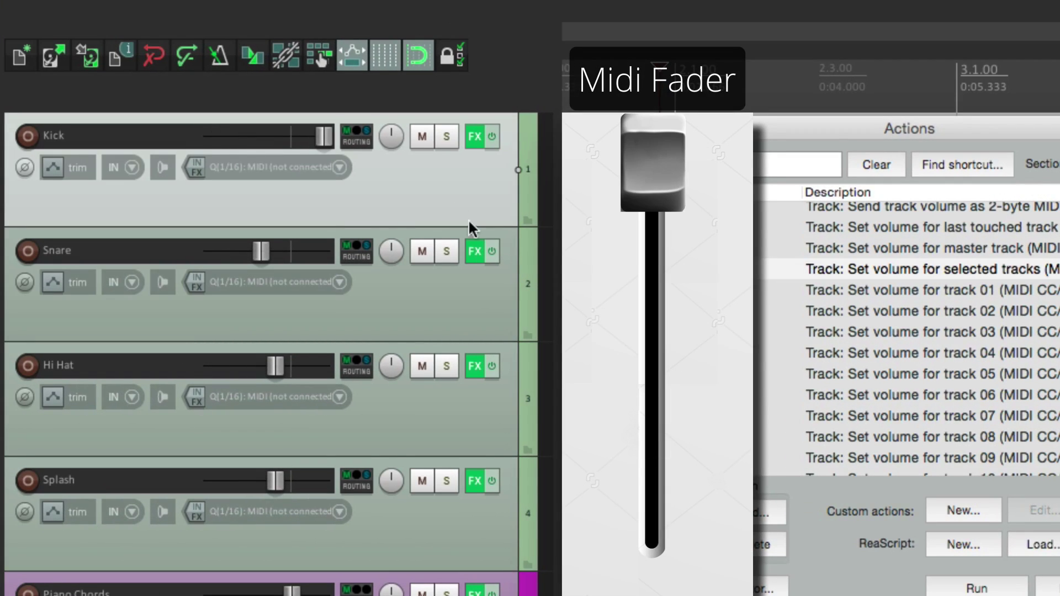
click(445, 310)
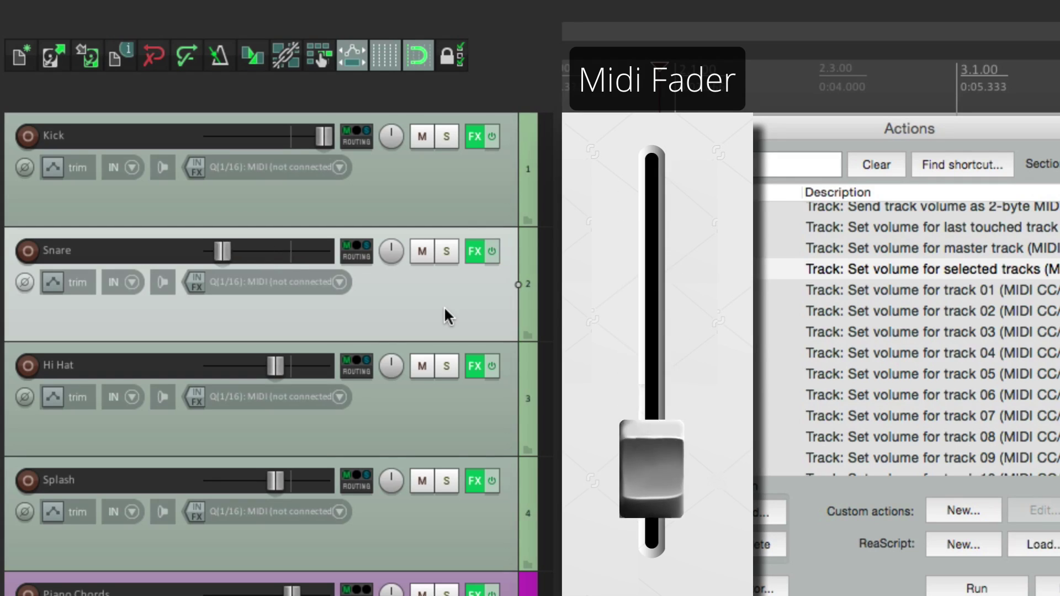
click(431, 434)
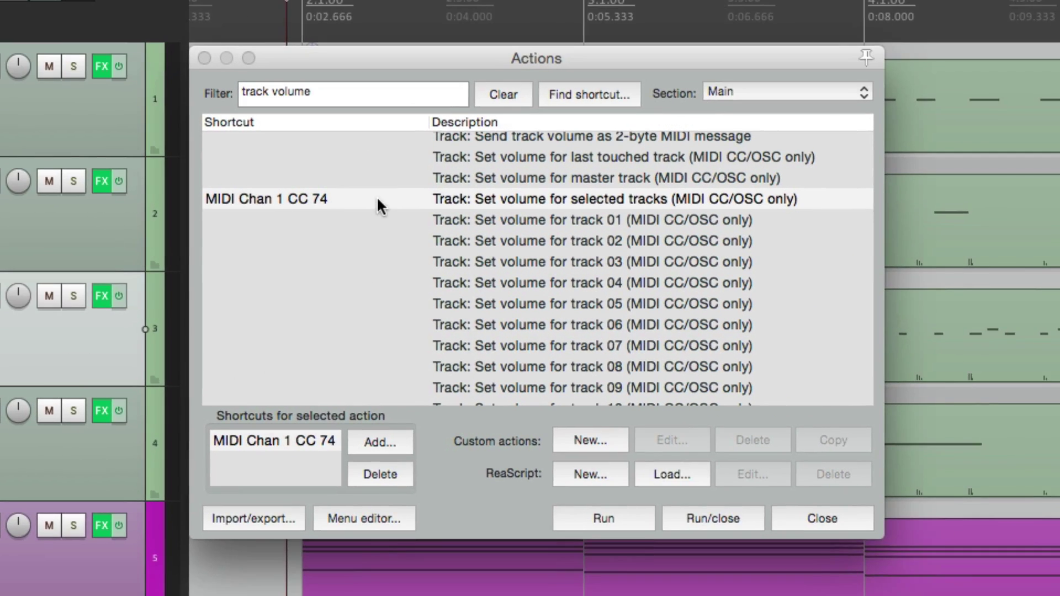
Delete the shortcut of "Track: Set volume for selected tracks" and reassign MIDI Chan 1 CC 74 in Absolute mode with soft takeover disabled
click(376, 197)
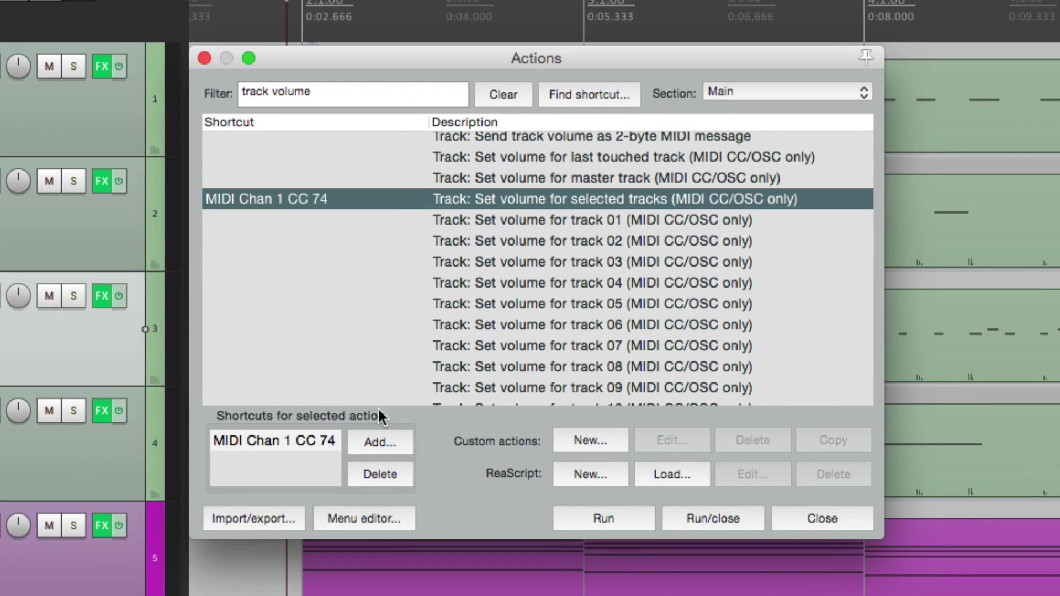
click(380, 475)
click(379, 442)
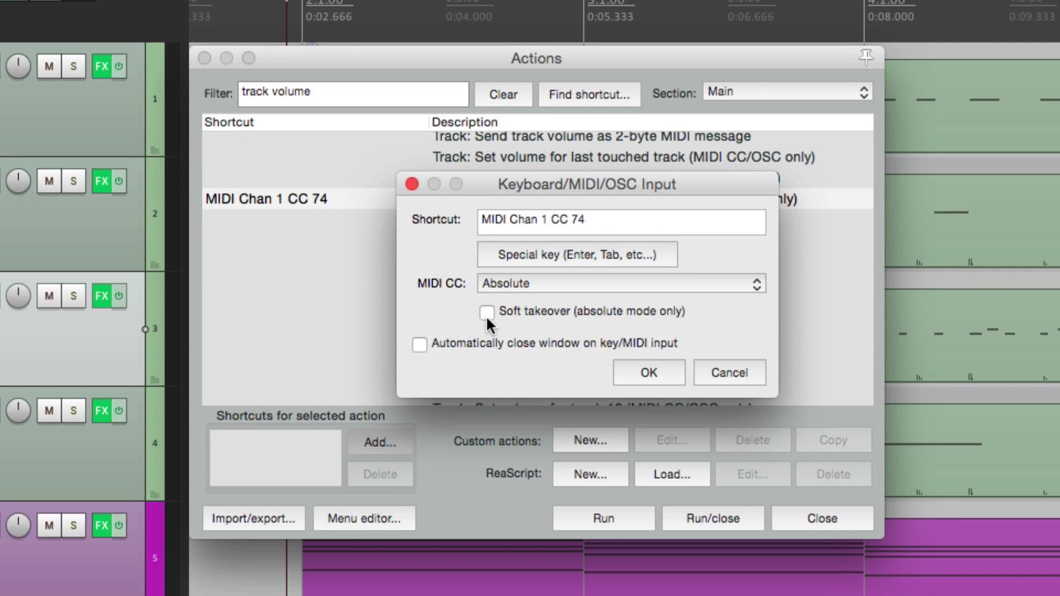
click(626, 374)
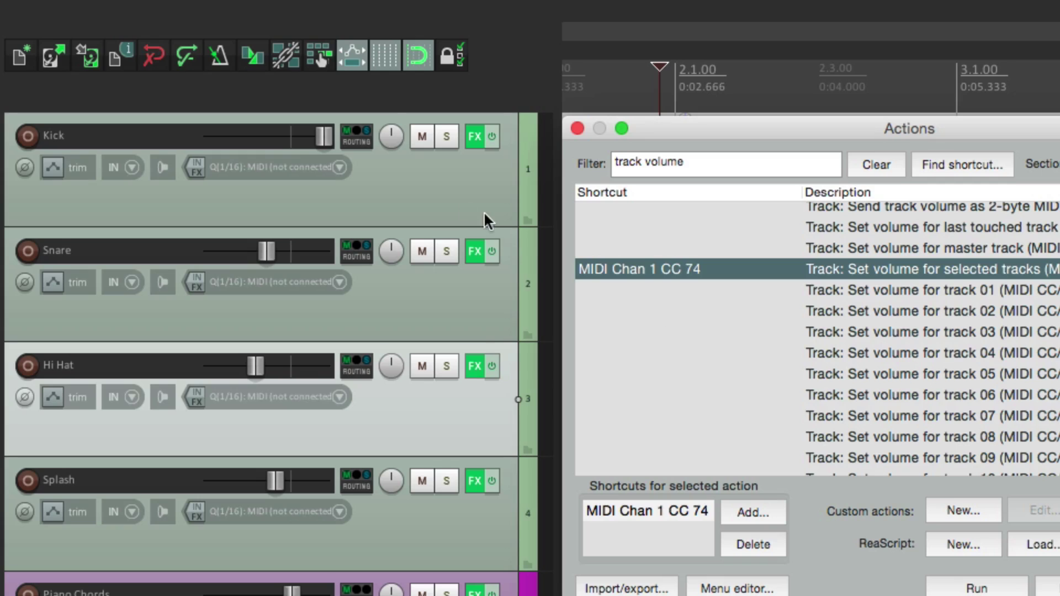
Step the track selection from Kick down to Splash and back to Kick, and confirm the CC 74 volume shortcut without soft takeover
click(430, 185)
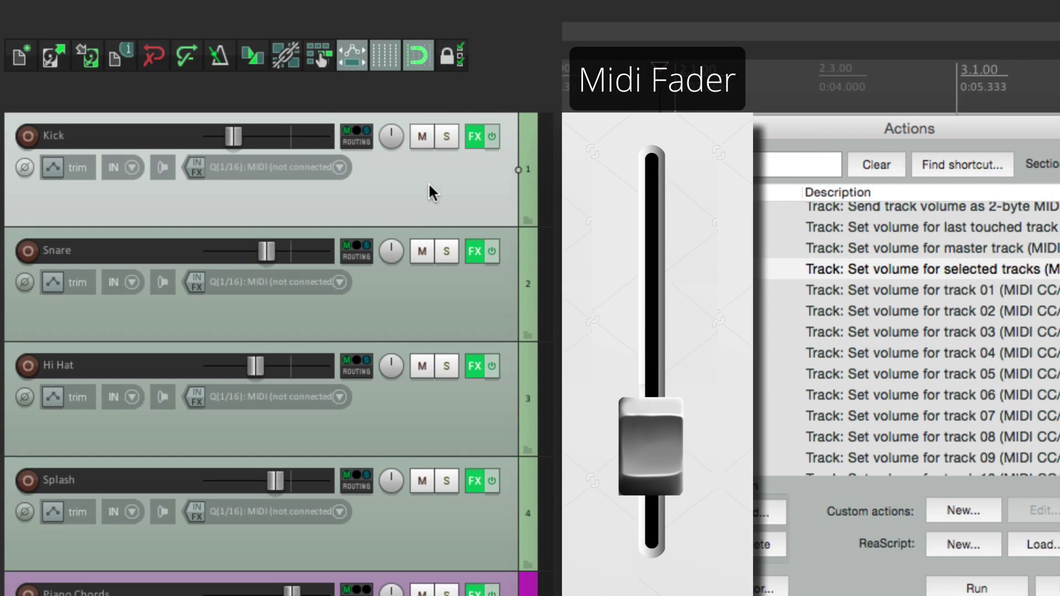
key(ctrl+alt+Down)
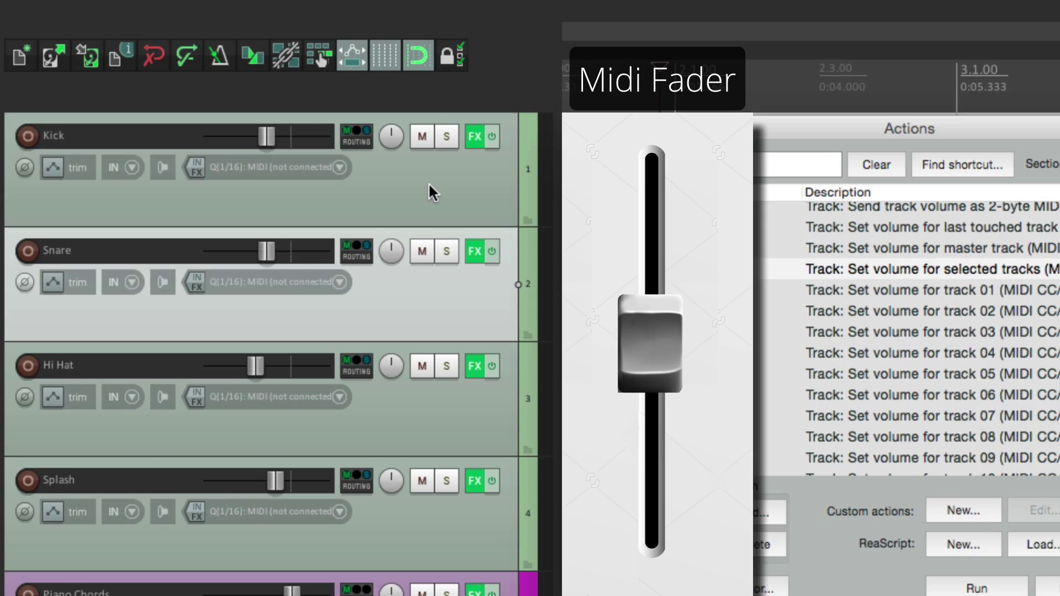
key(ctrl+alt+Down)
key(ctrl+alt+Up)
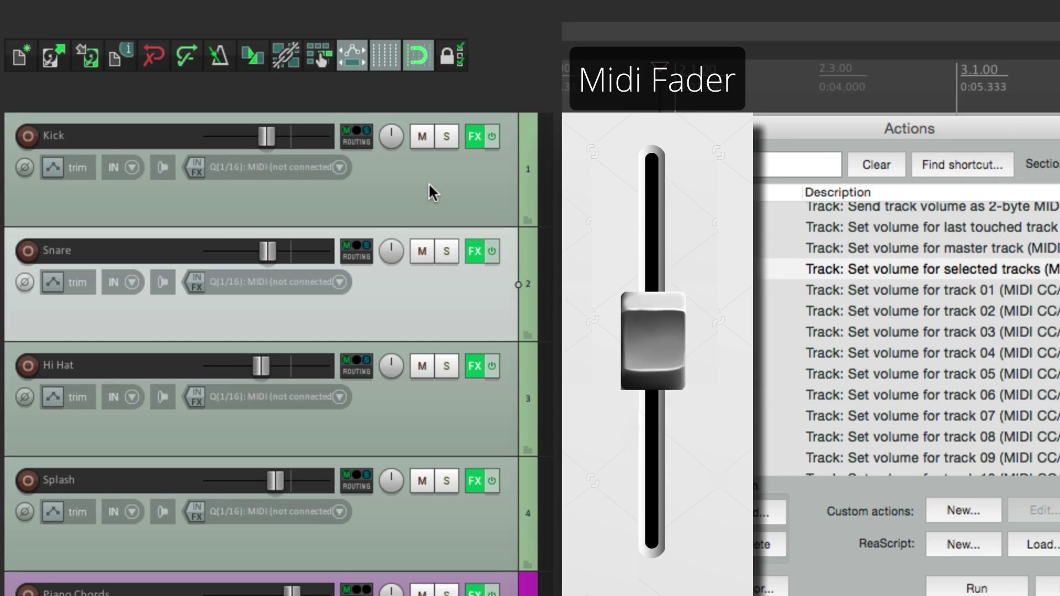
key(ctrl+alt+Up)
key(ctrl+alt+Down)
key(ctrl+alt+Down)
key(ctrl+alt+Down)
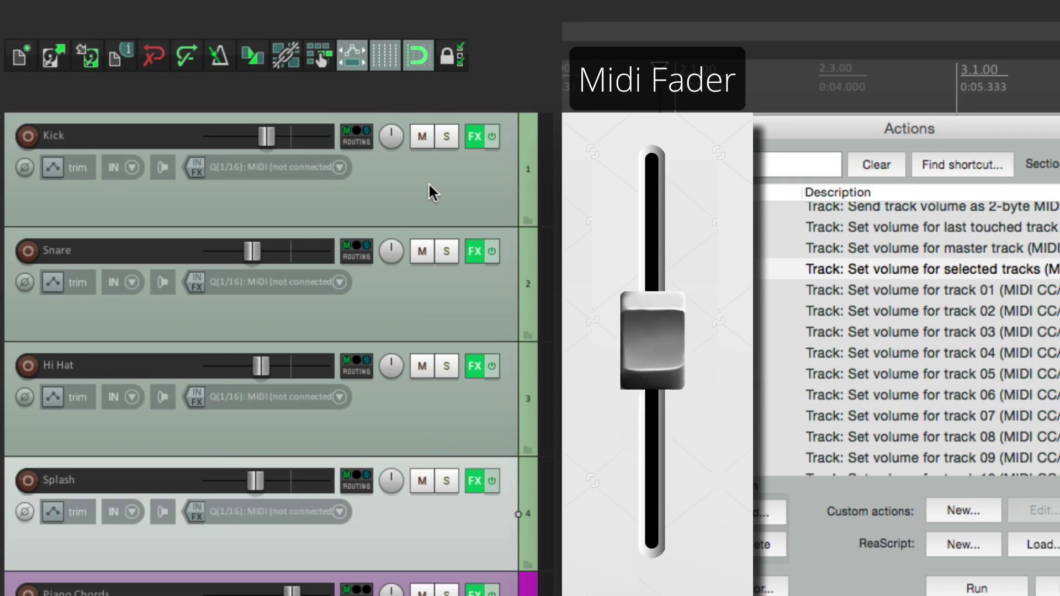
key(ctrl+alt+Up)
key(ctrl+alt+Up)
key(ctrl+alt+Up)
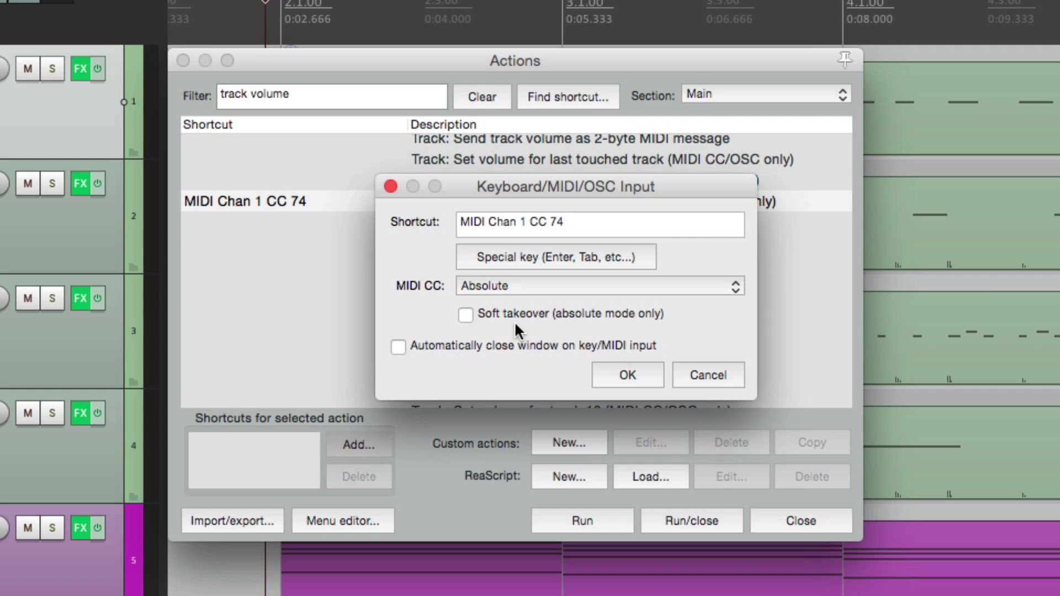
click(626, 373)
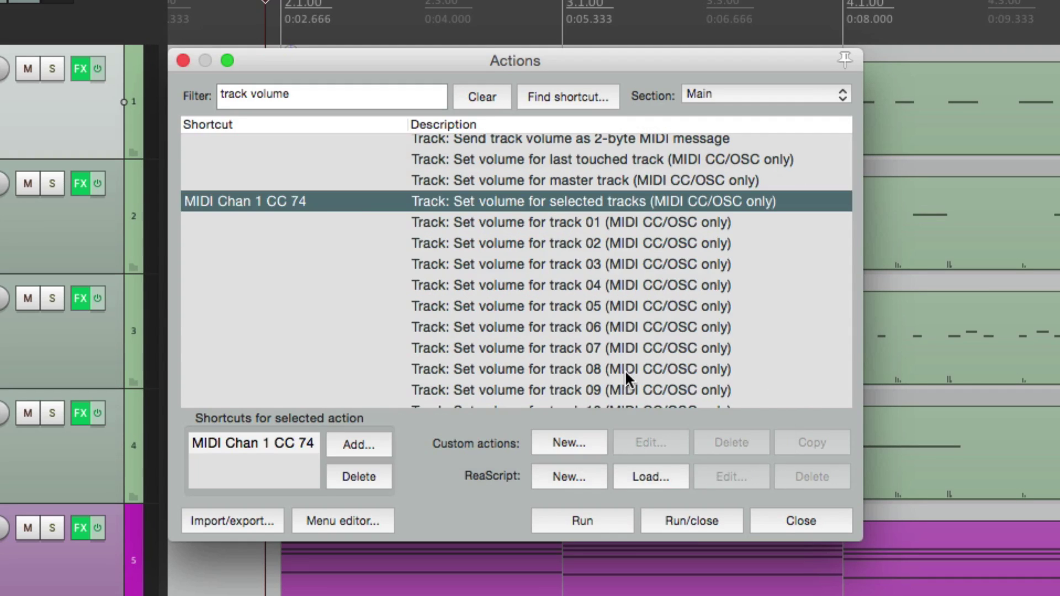
Find the action "Track: Mute/unmute tracks" by filtering for "track mute" and assign it MIDI Chan 1 PC 2
double_click(270, 91)
text(mute)
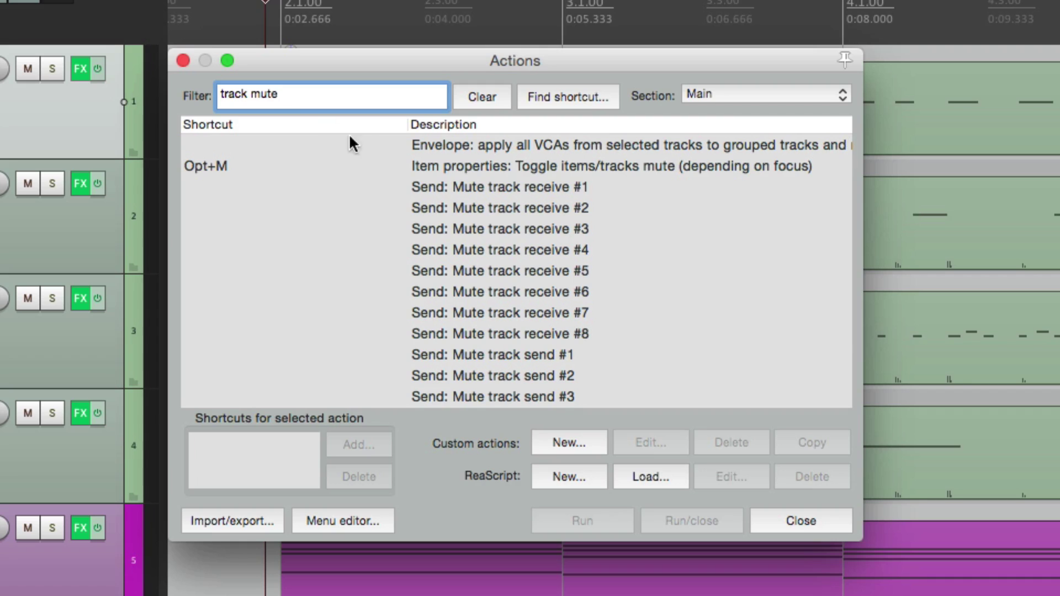
scroll(362, 234, down, 5)
click(468, 246)
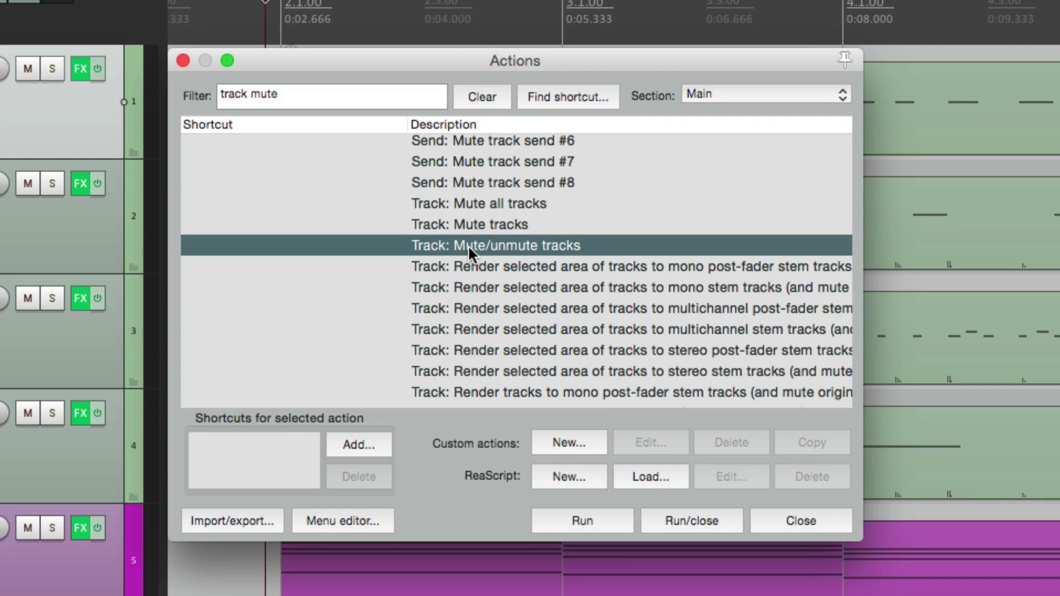
click(479, 223)
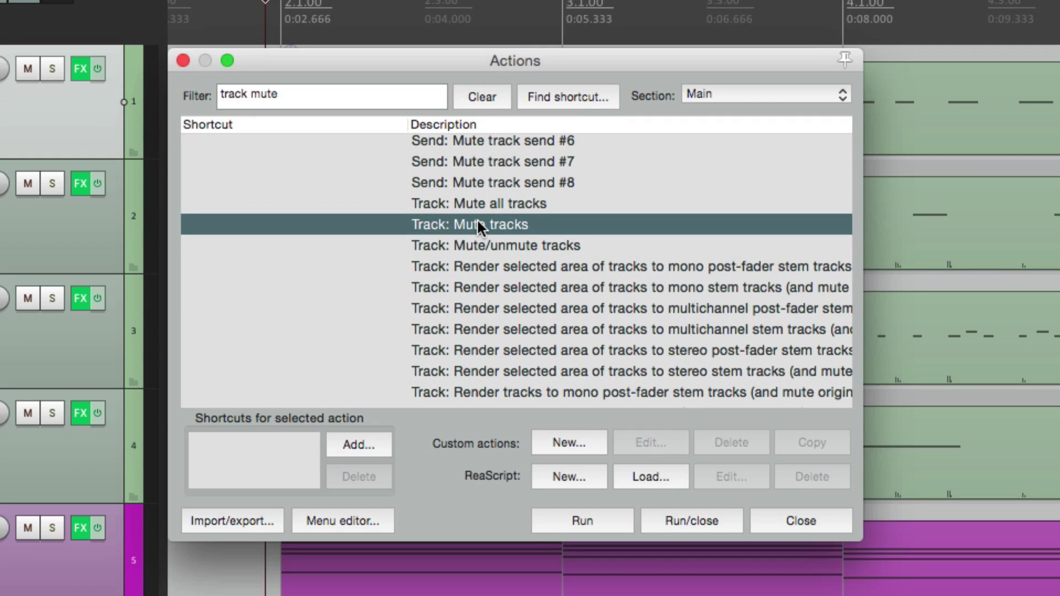
click(495, 246)
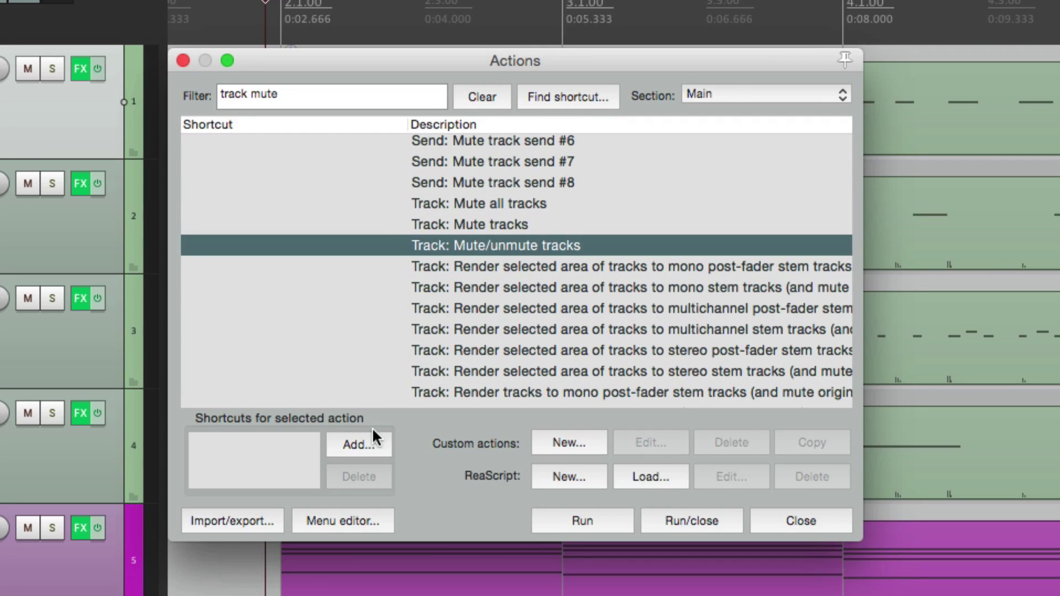
click(362, 442)
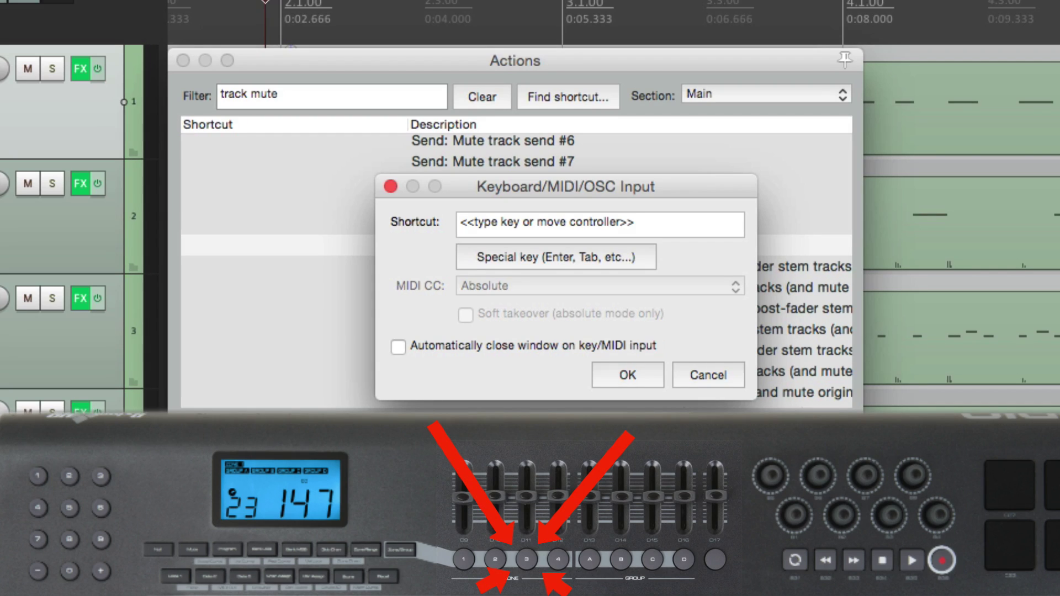
key(Return)
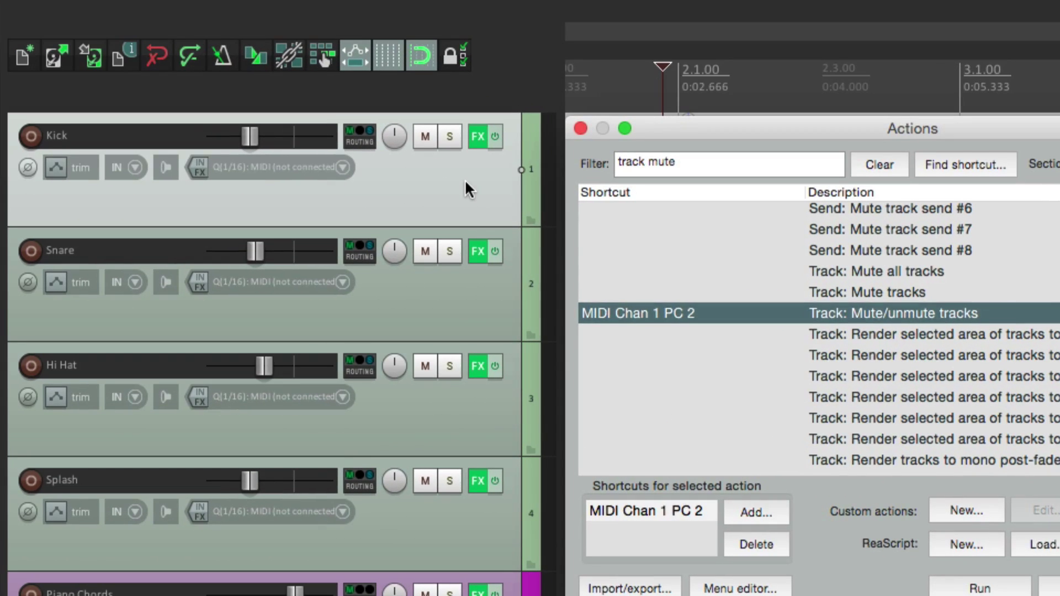
Select the Kick track, extend the selection to all tracks, and return it to Kick alone
click(465, 181)
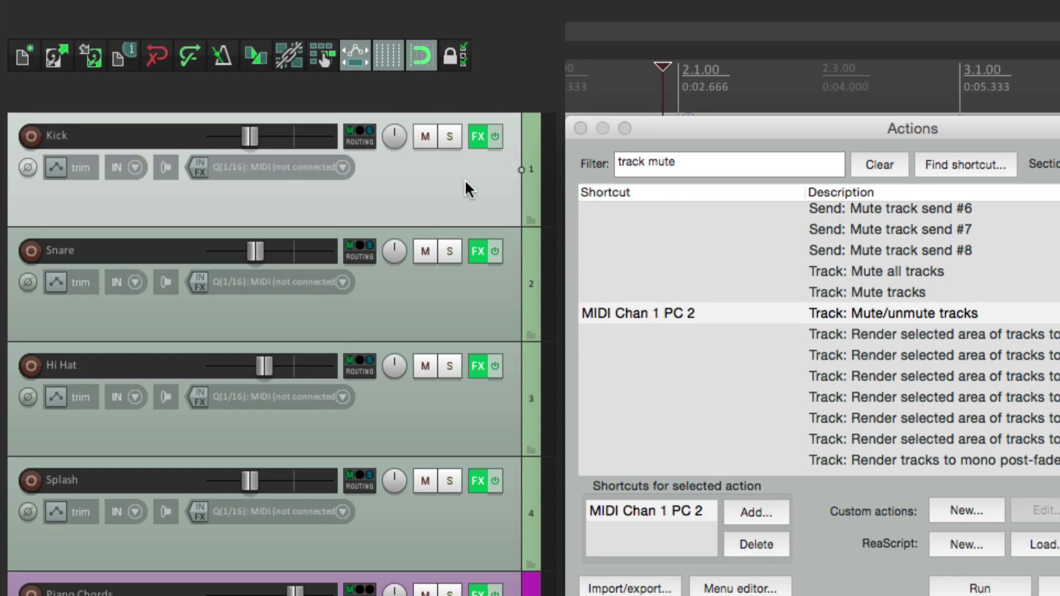
key(super+a)
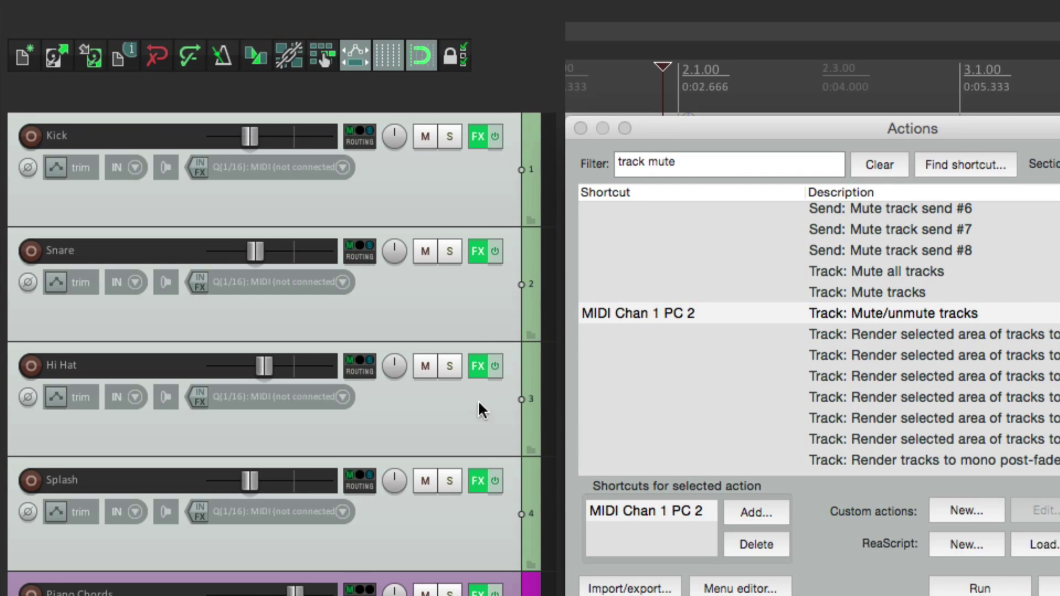
click(429, 176)
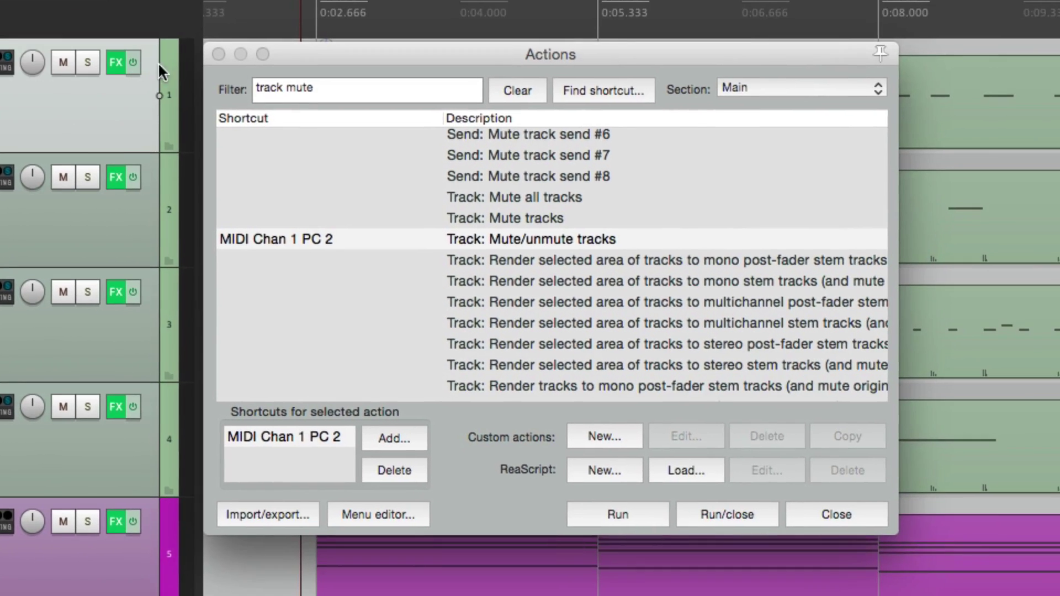
Find the action "Track: Solo/unsolo tracks" with the filter "track solo", assign it MIDI Chan 1 PC 3, and select the Kick track
click(296, 89)
text(solo)
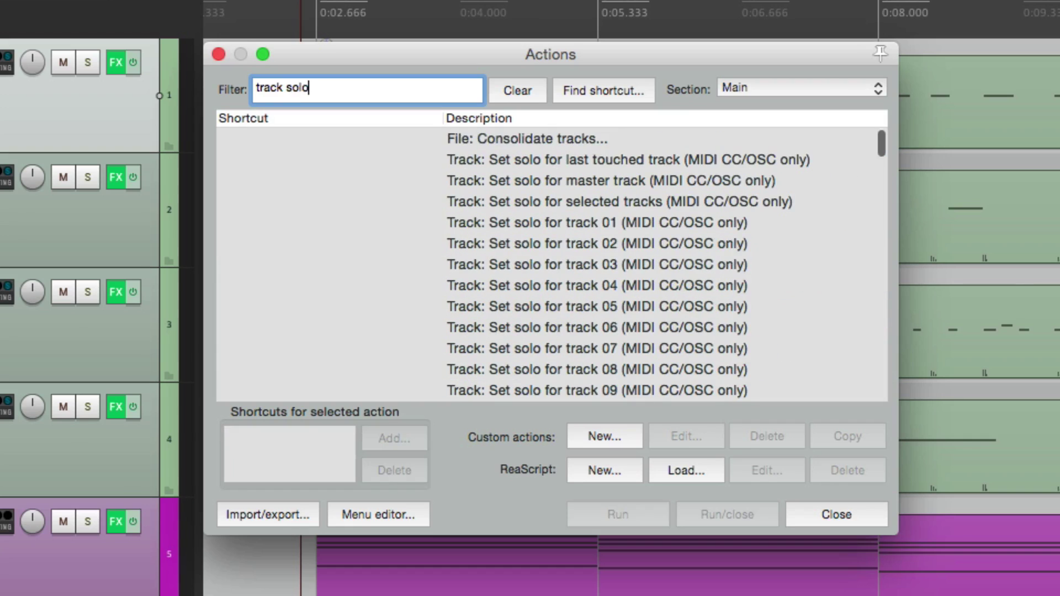
scroll(508, 265, down, 15)
scroll(472, 246, down, 10)
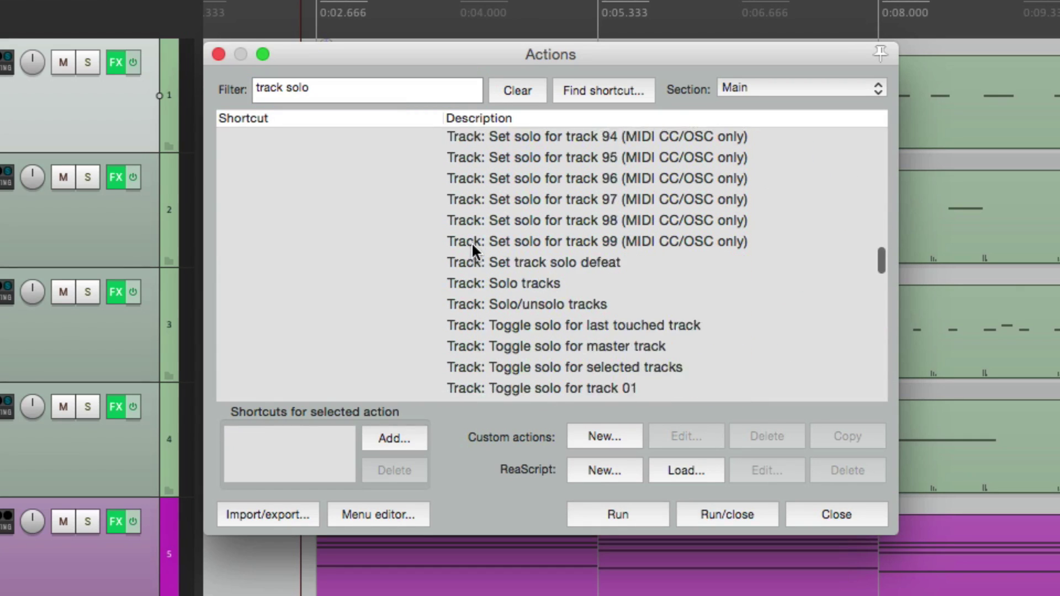
click(524, 216)
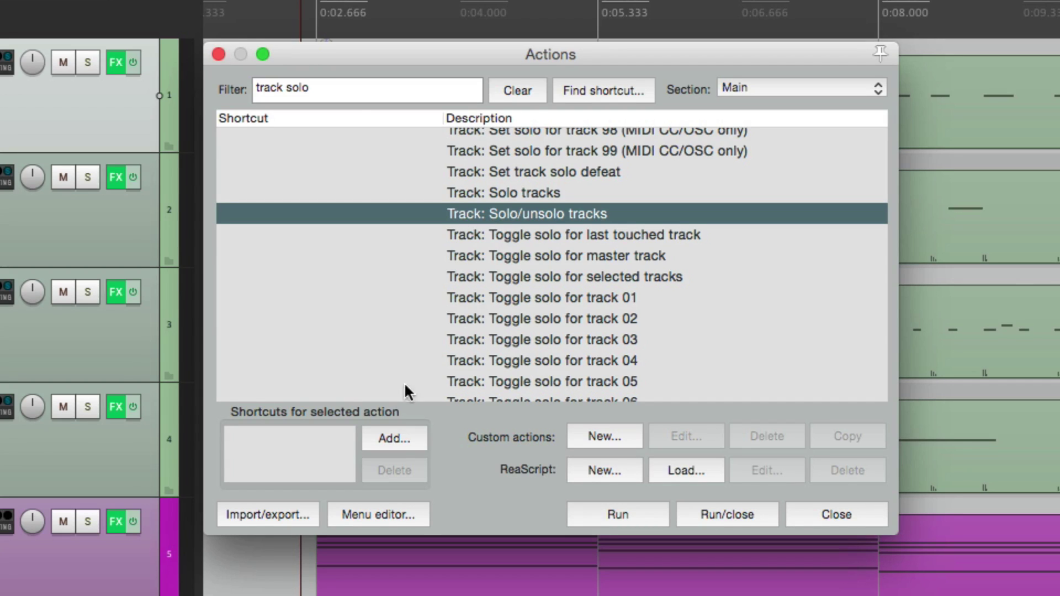
click(393, 439)
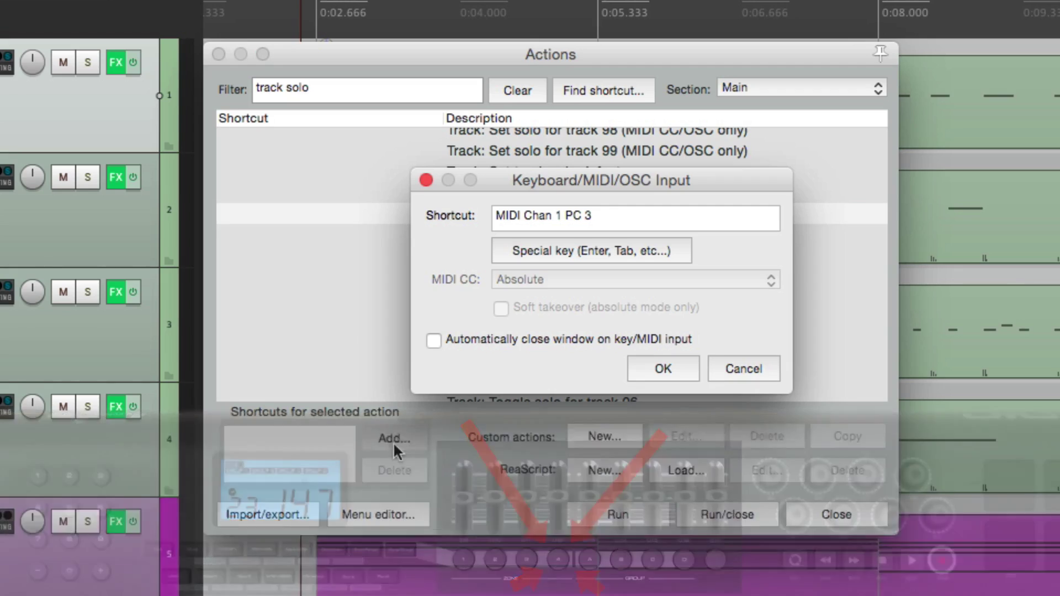
key(Return)
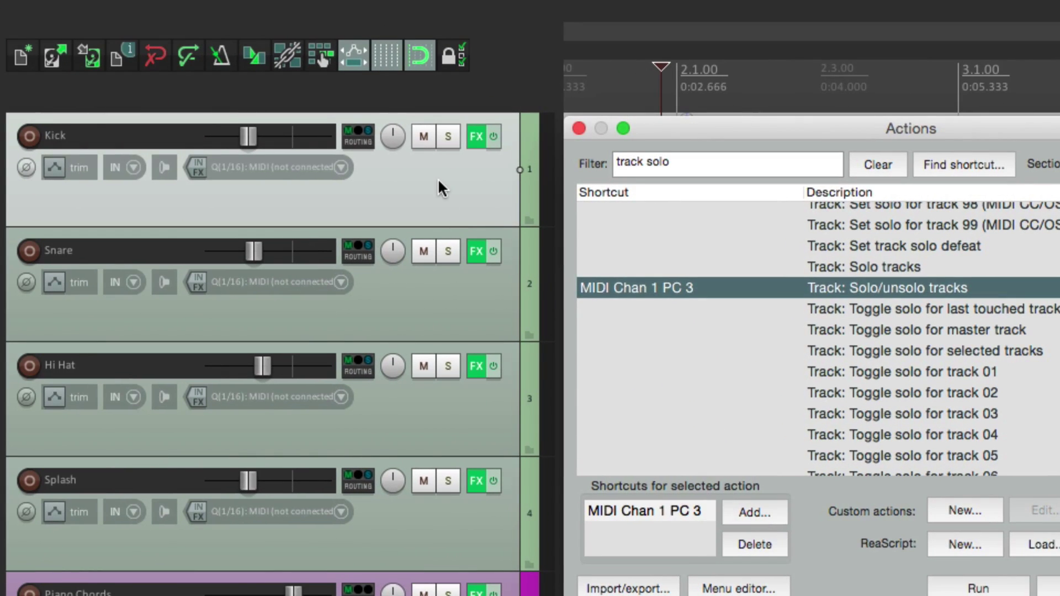
click(438, 181)
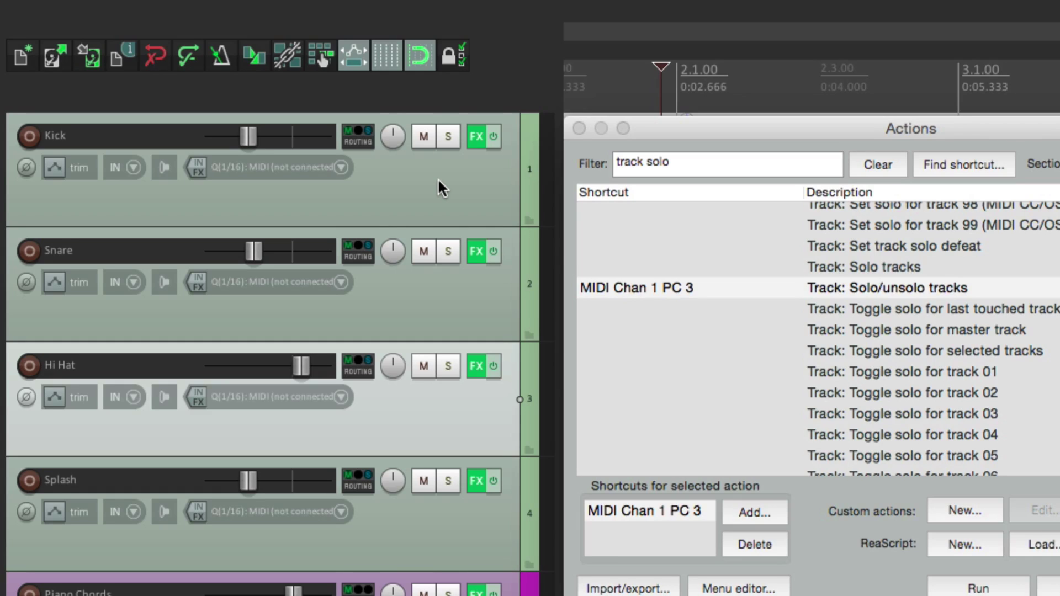
click(438, 178)
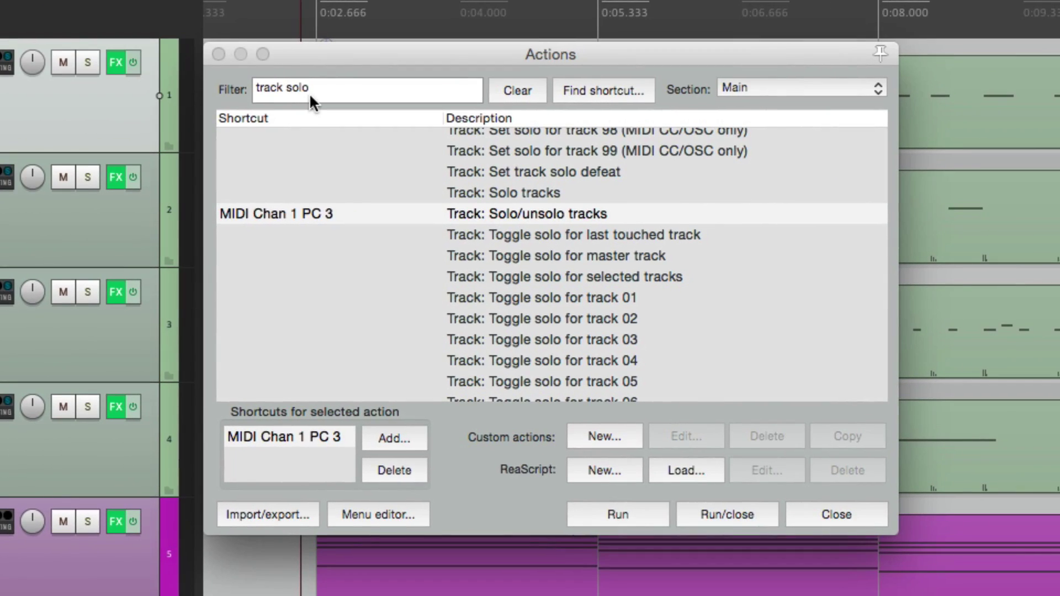
Find "Automation: Set track automation mode to write" by filtering for "write mode", assign it MIDI Chan 1 PC 4, and select the Kick track
triple_click(309, 92)
text(write mode)
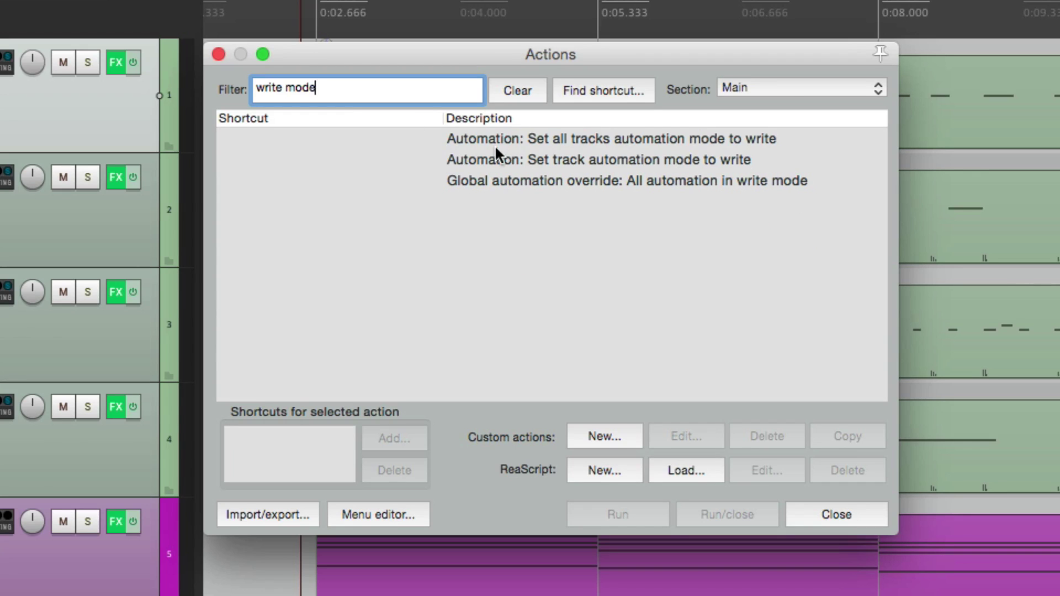
click(473, 158)
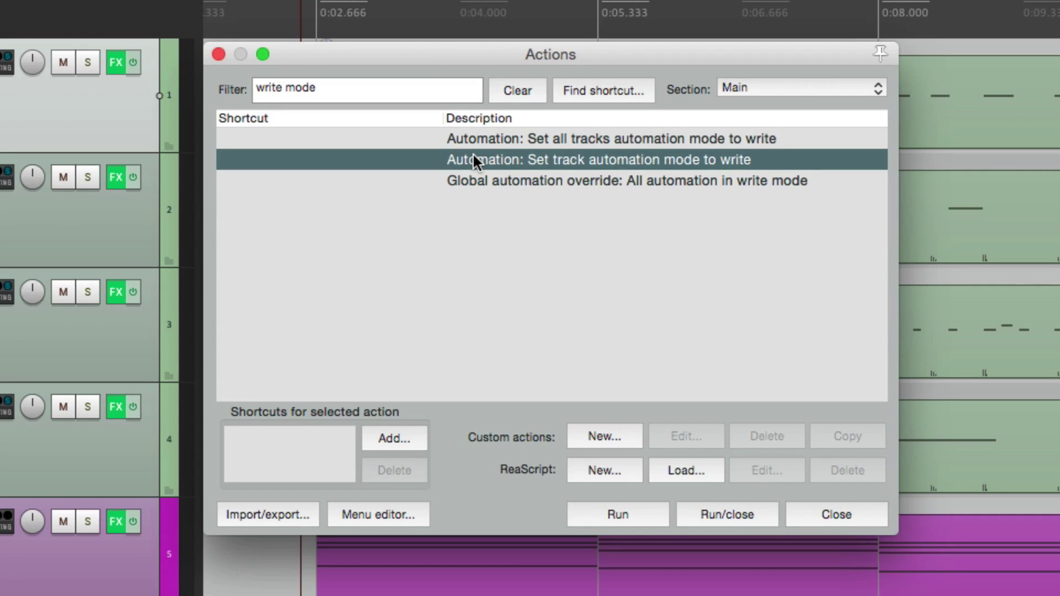
click(393, 438)
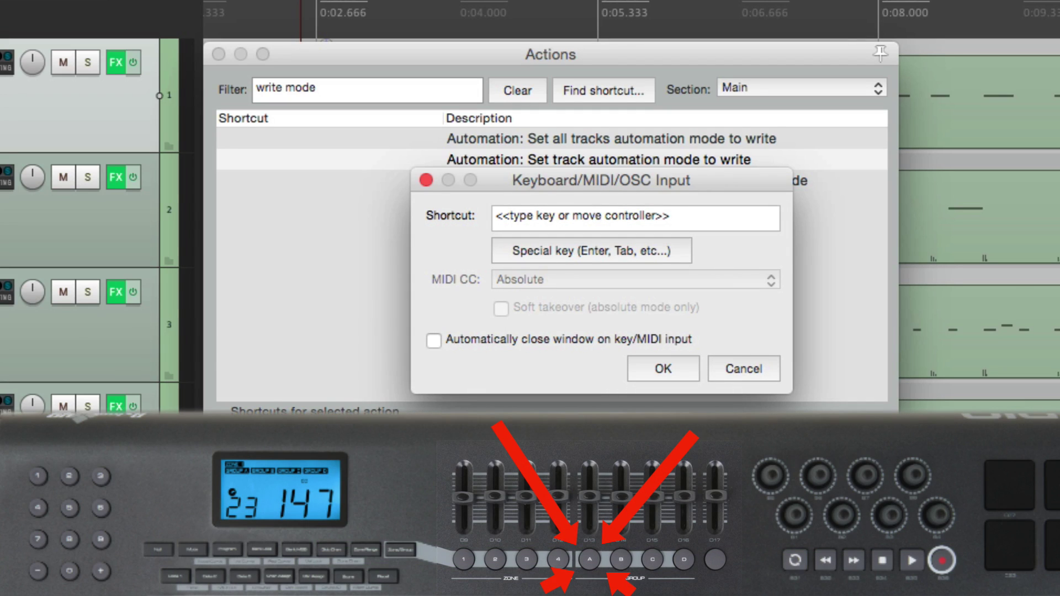
key(Return)
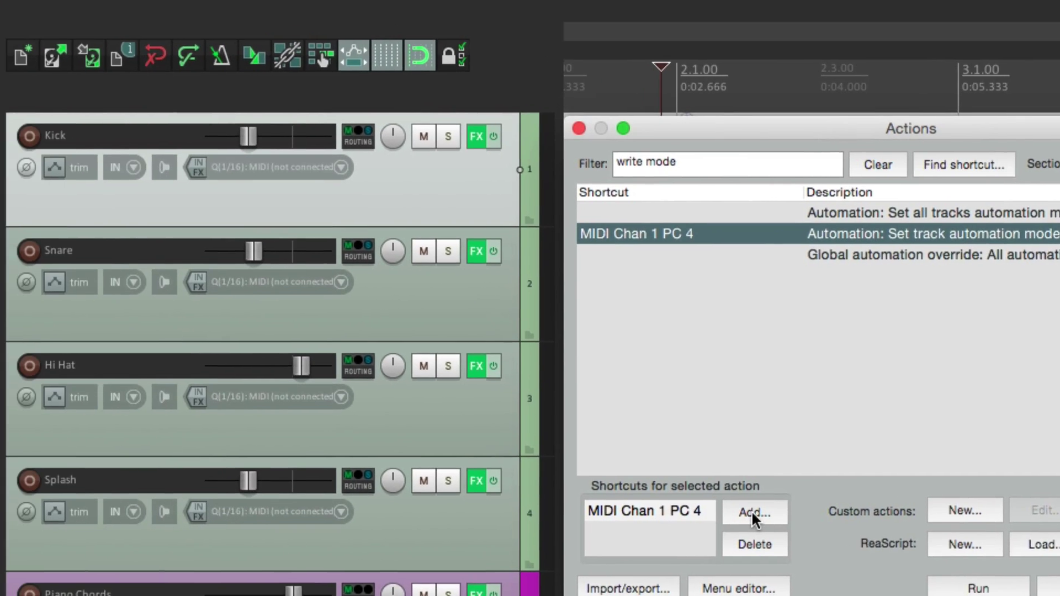
click(455, 189)
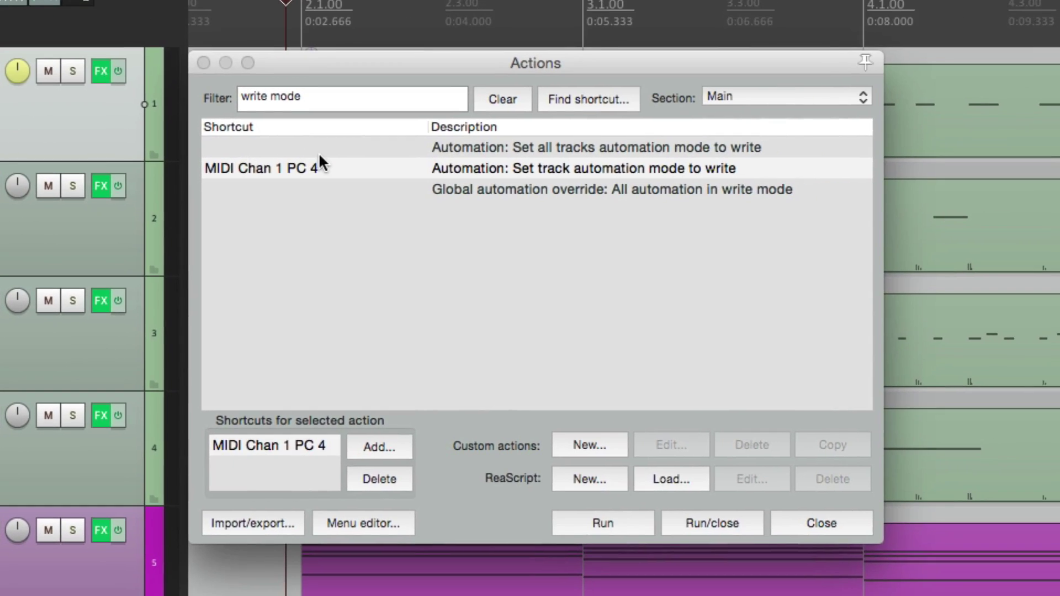
Find "Automation: Set track automation mode to touch" by filtering for "touch mode", assign it MIDI Chan 1 PC 5, and select the Kick track
double_click(287, 103)
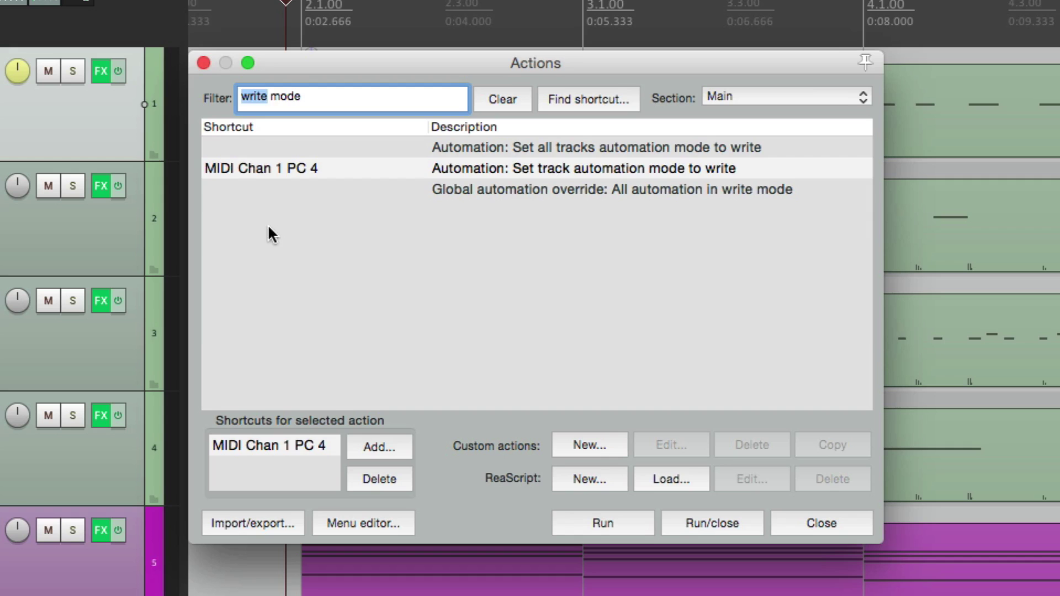
text(touch)
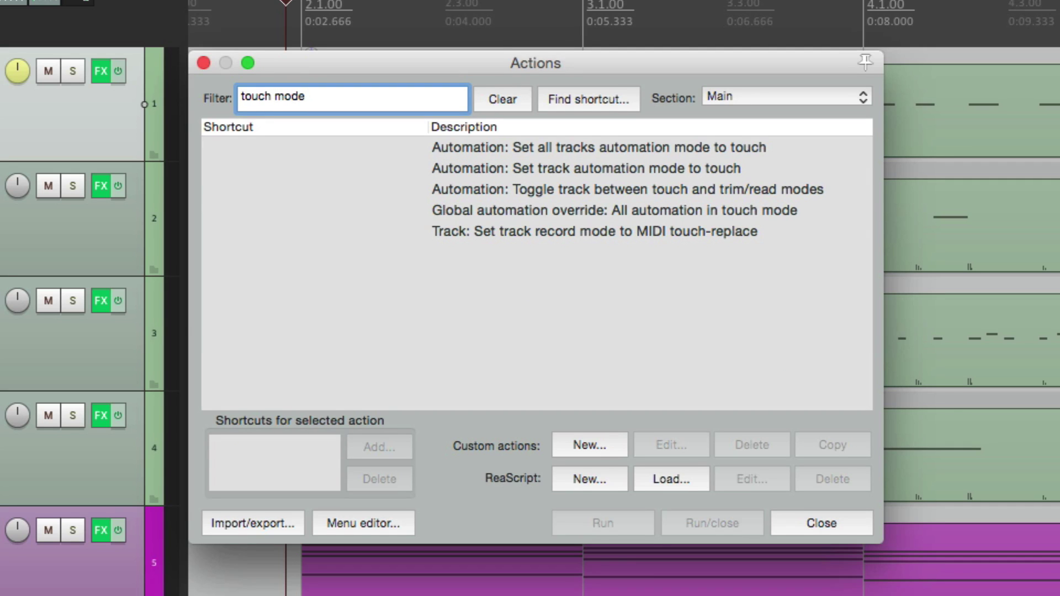
click(478, 161)
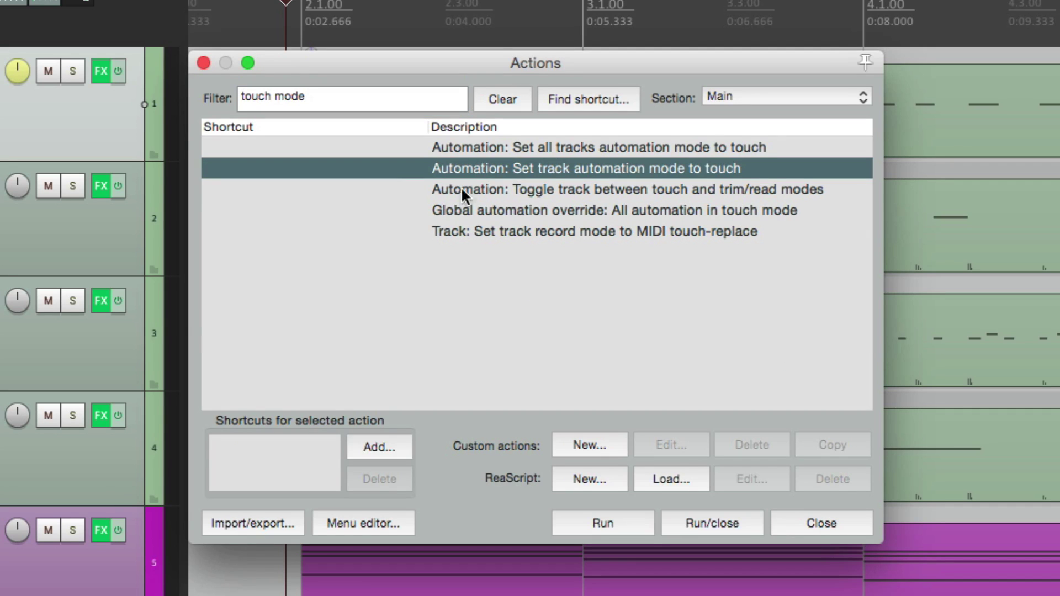
click(379, 432)
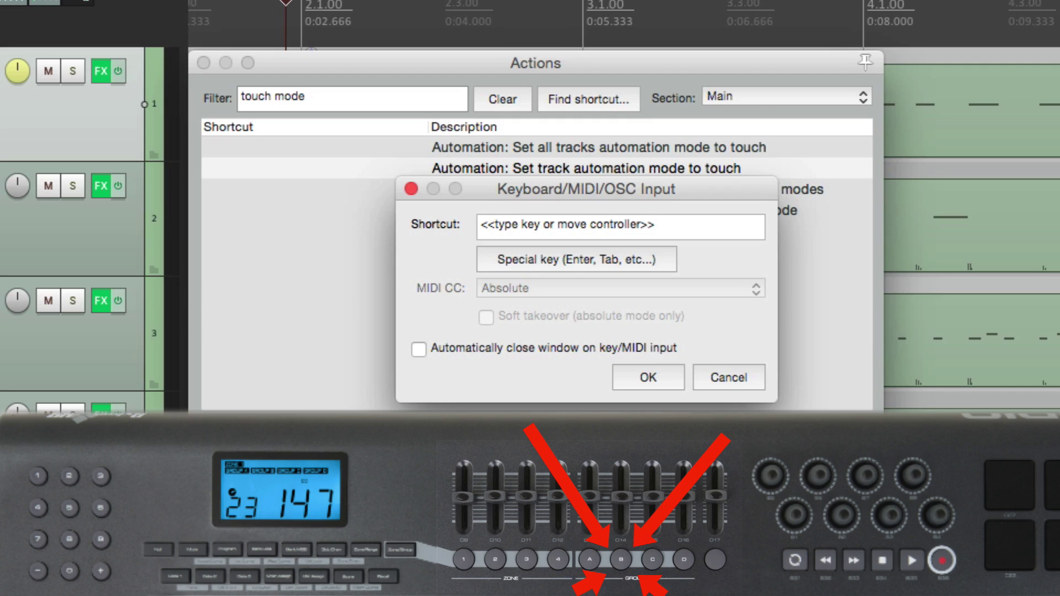
key(Return)
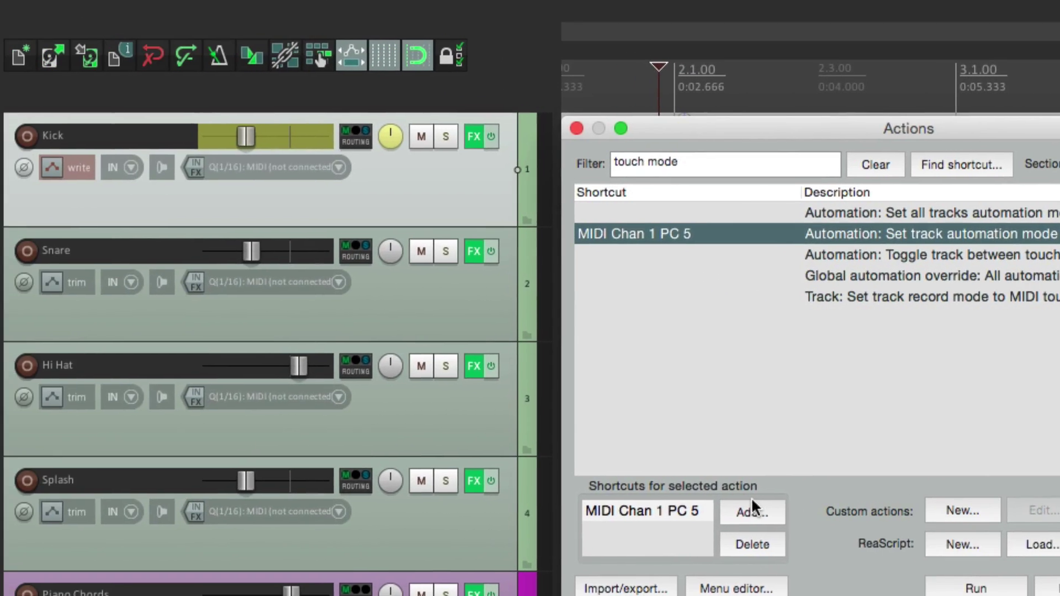
click(433, 186)
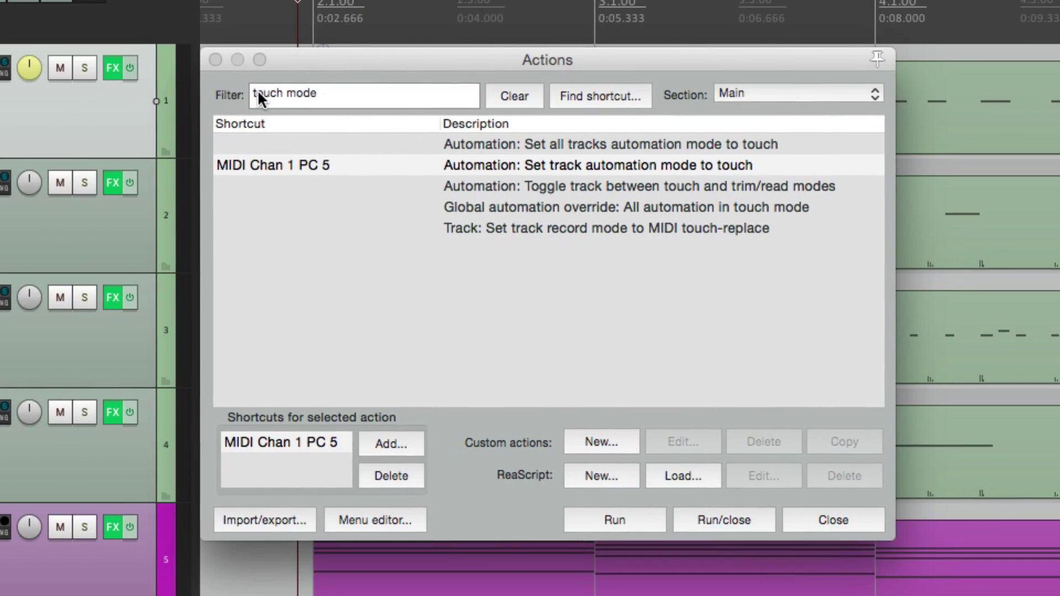
Find "Automation: Set track automation mode to trim/read" with the filter "trim mode", assign it MIDI Chan 1 PC 6, and select the Kick track
double_click(258, 93)
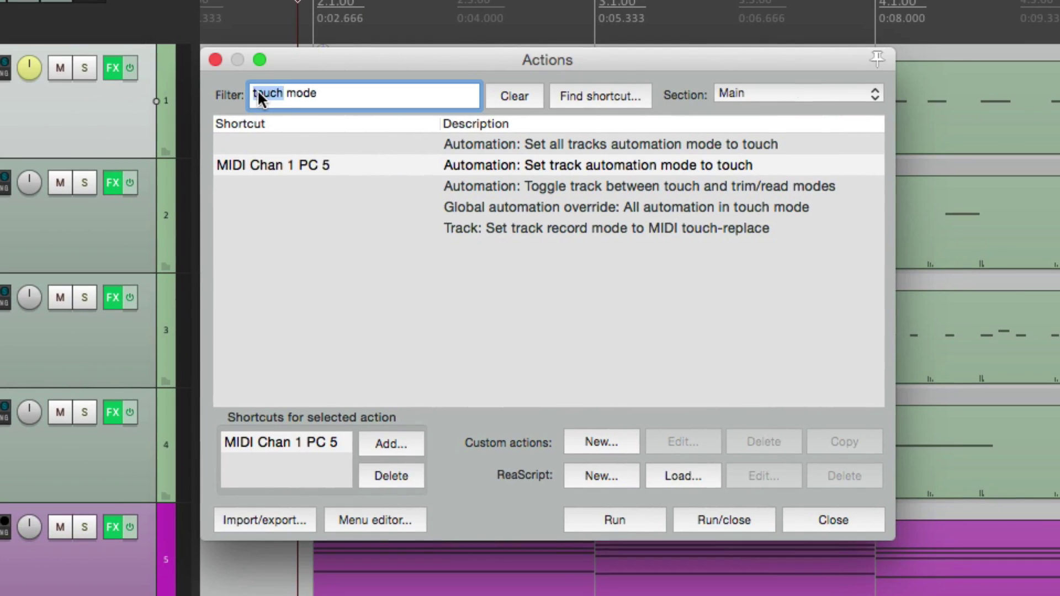
text(trim)
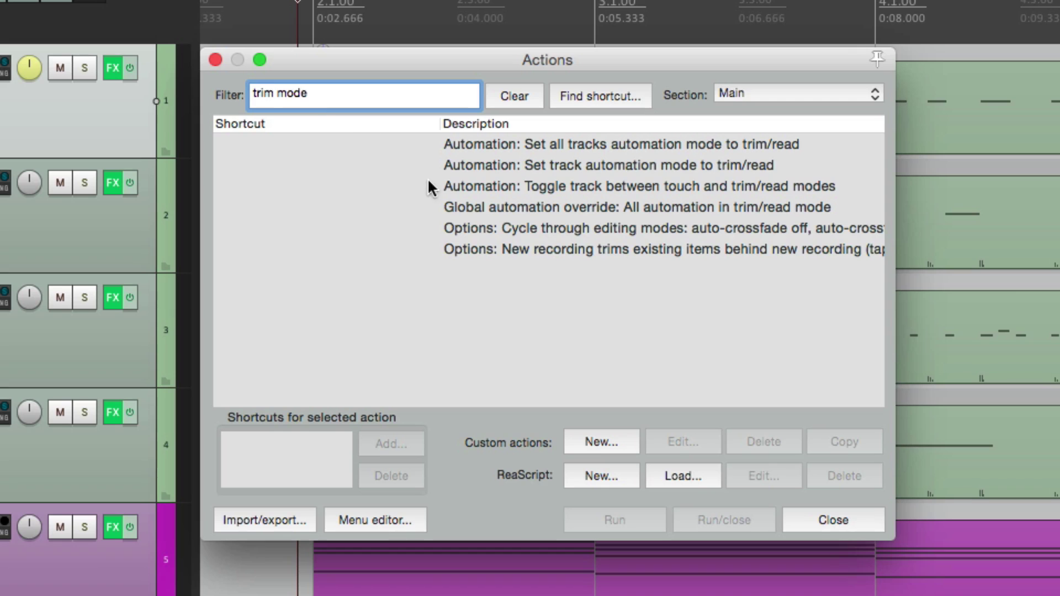
click(464, 165)
click(389, 445)
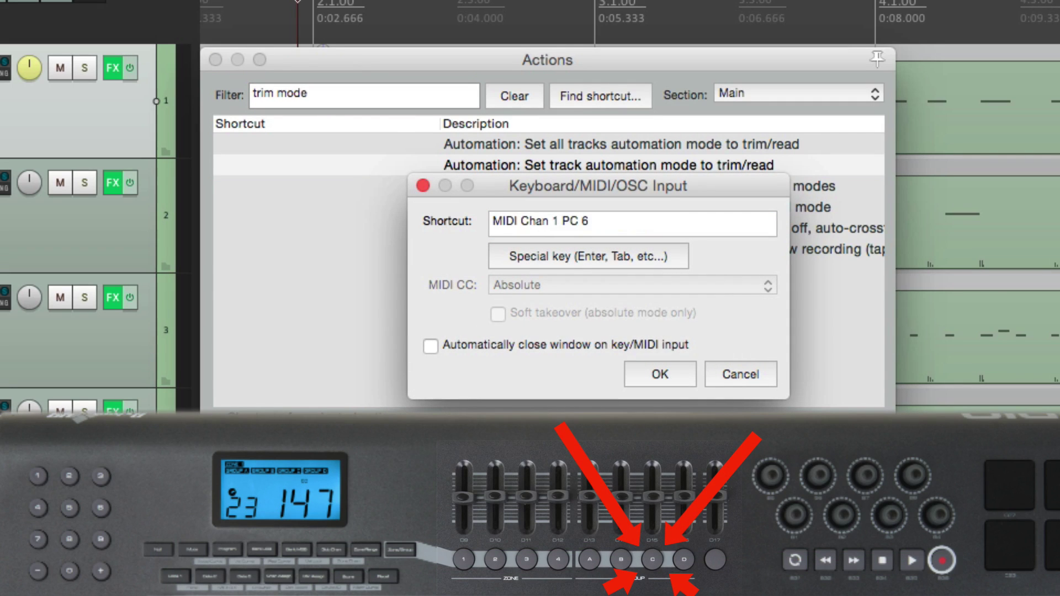
key(Return)
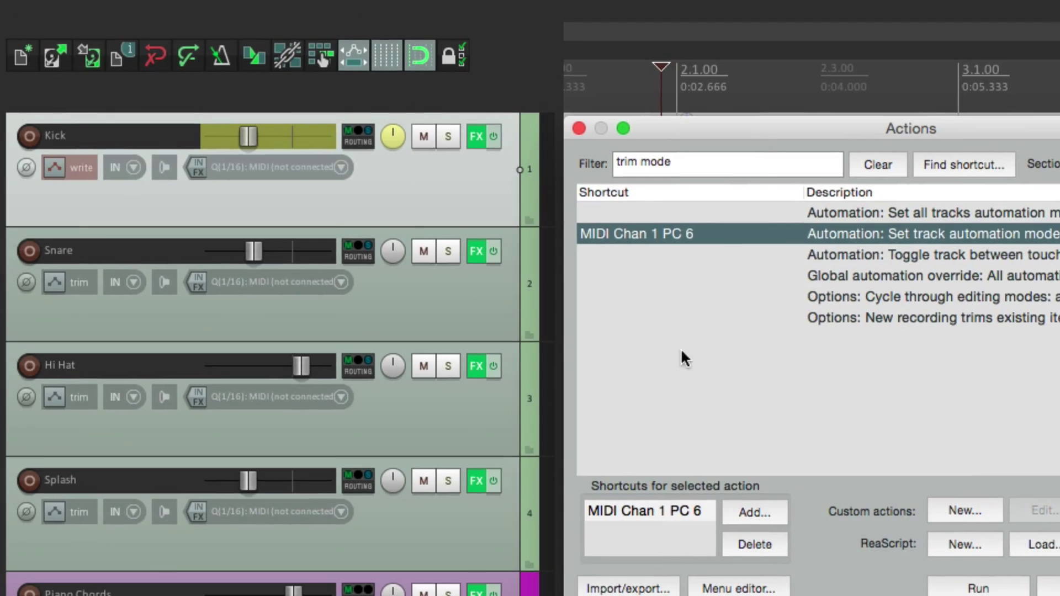
click(441, 194)
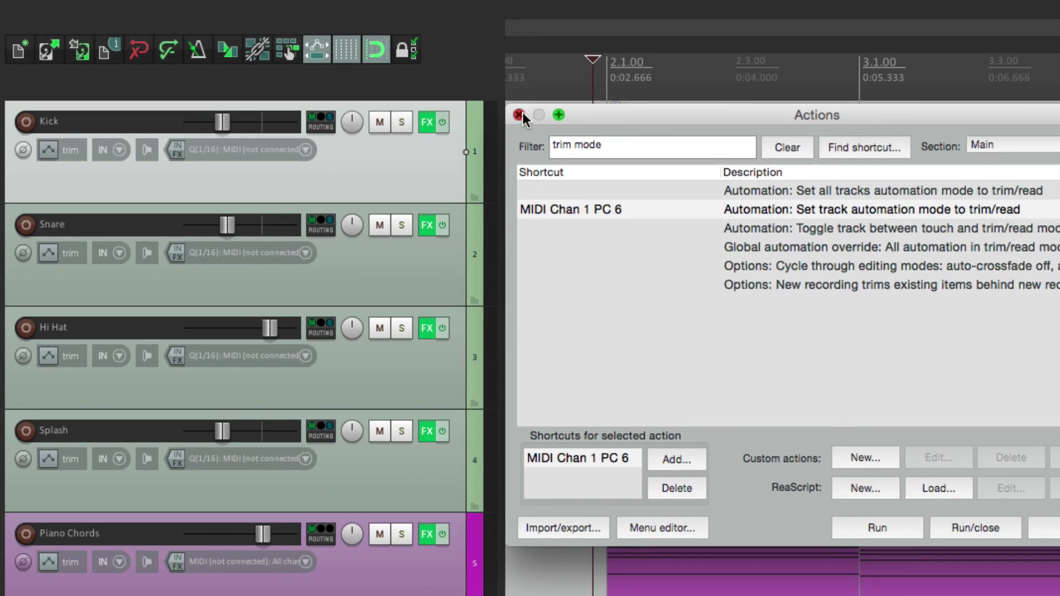
Close the action list and record volume automation on the Kick track in write mode with the controller during playback
click(518, 114)
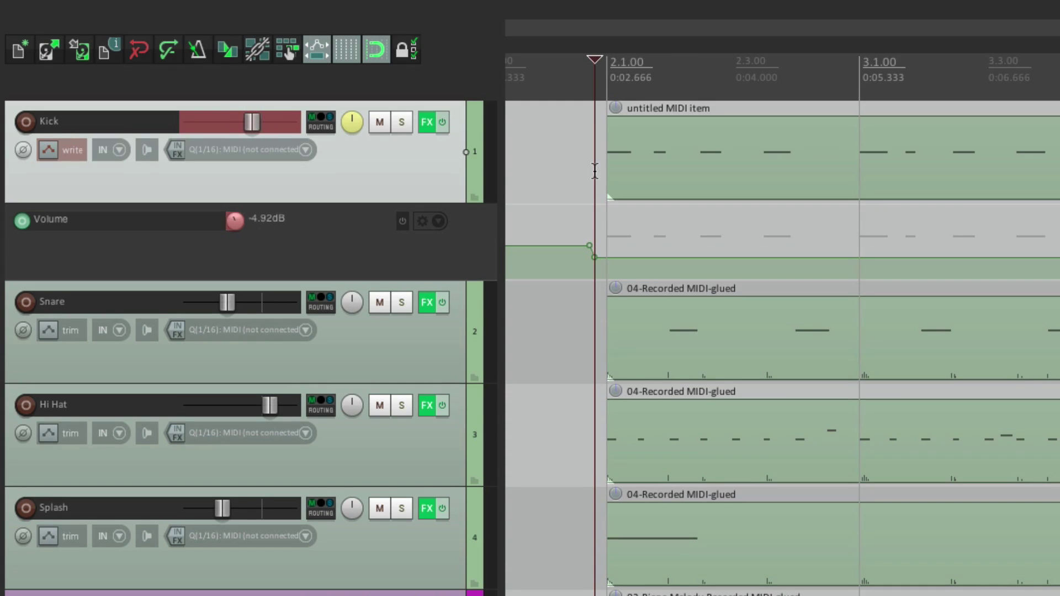
key(space)
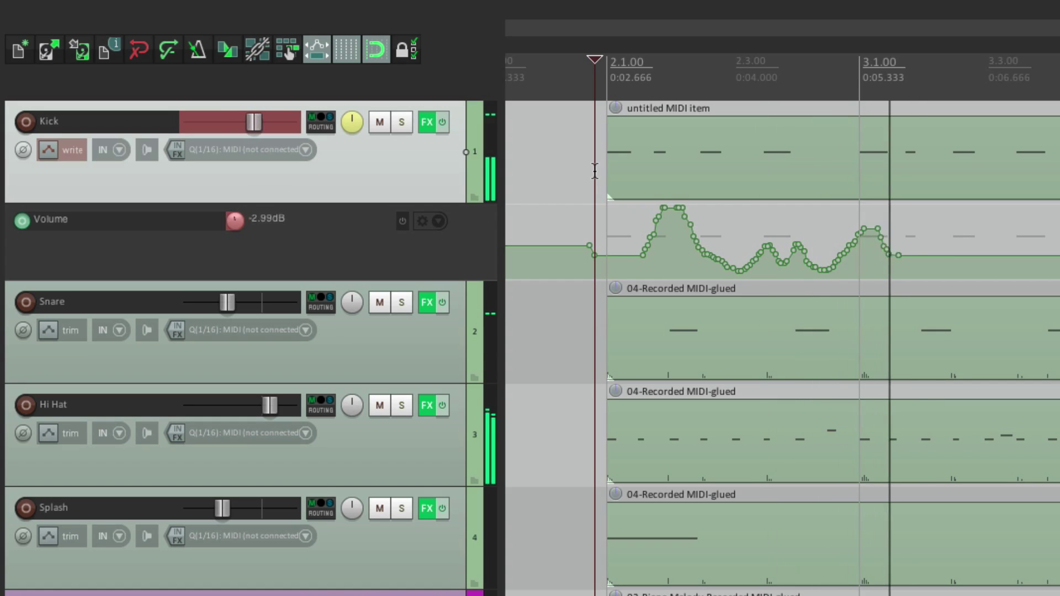
key(space)
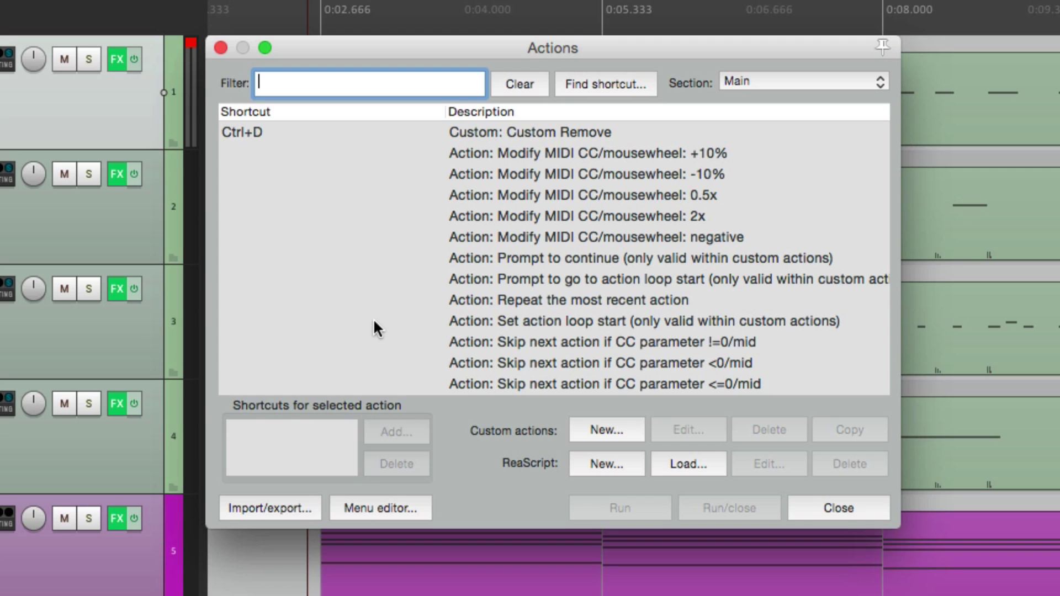
Filter the action list for "track volume" and select "Track: Set volume for selected tracks" to review its MIDI assignment
text(track )
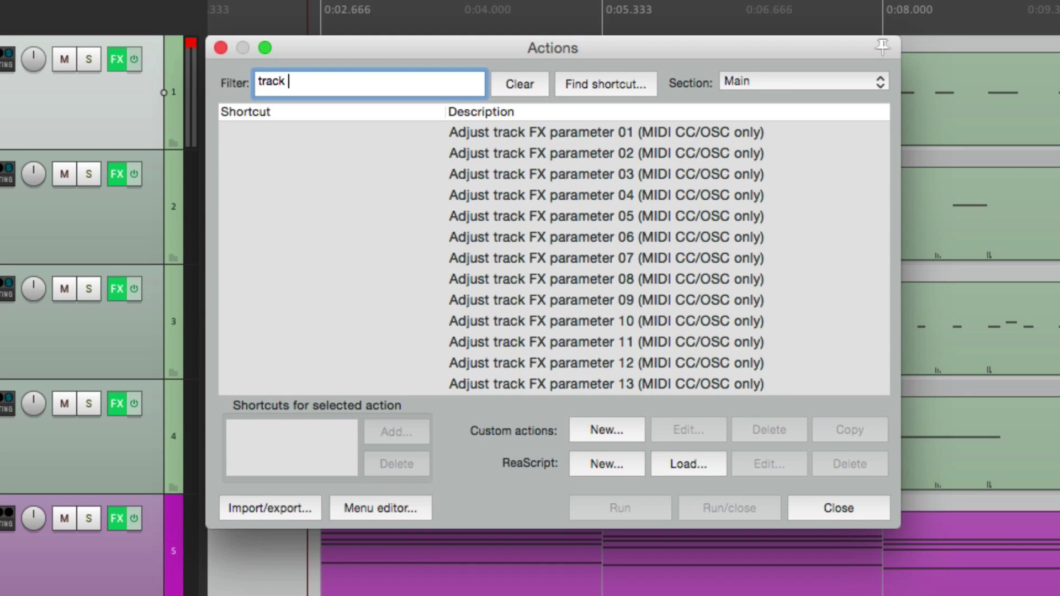
text(volume)
scroll(384, 241, down, 10)
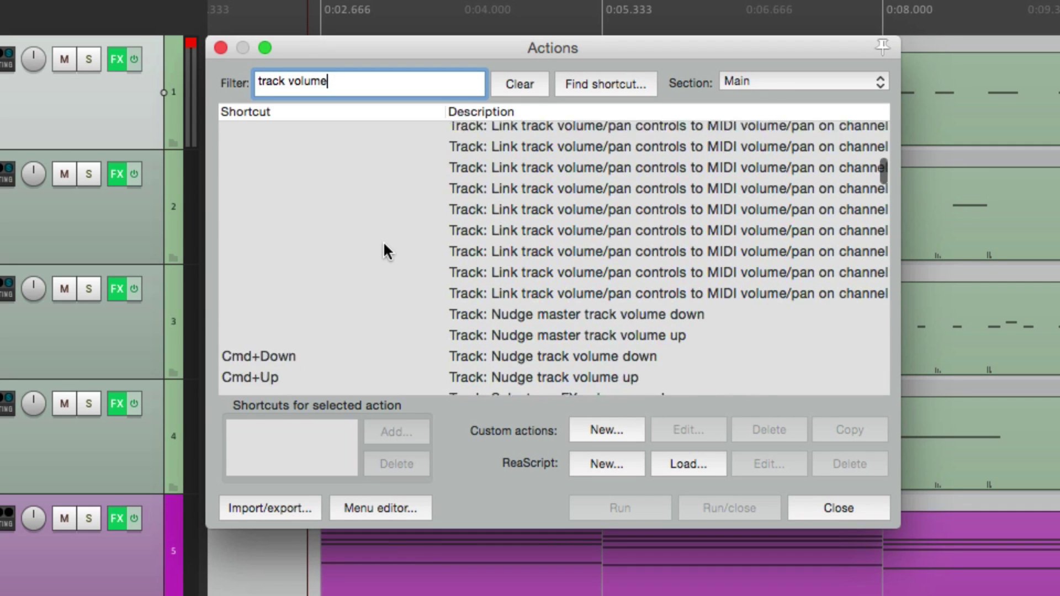
scroll(442, 277, down, 1)
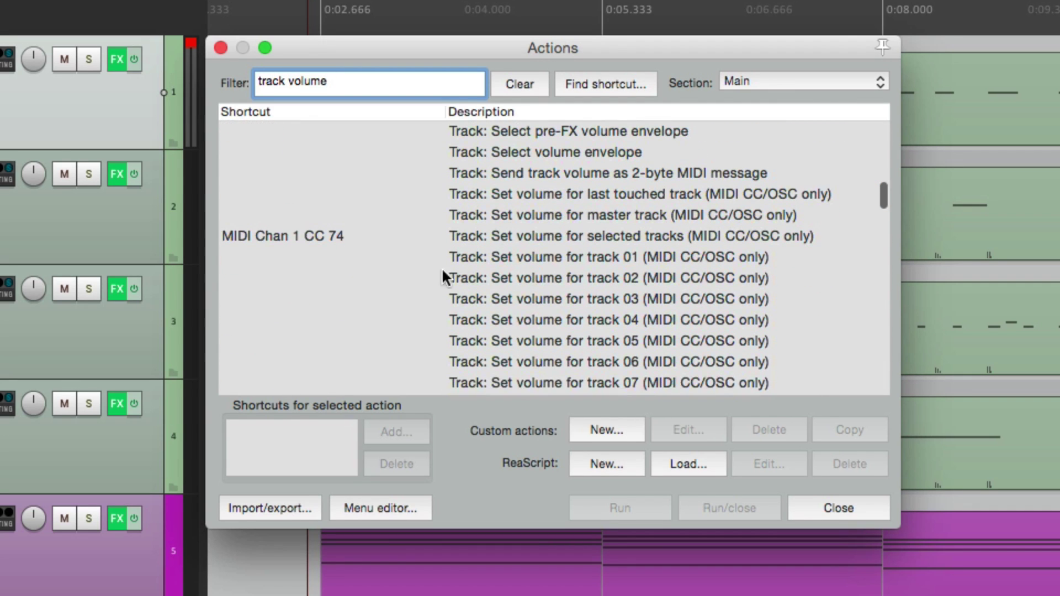
click(464, 239)
scroll(412, 267, down, 1)
scroll(412, 268, down, 1)
click(516, 224)
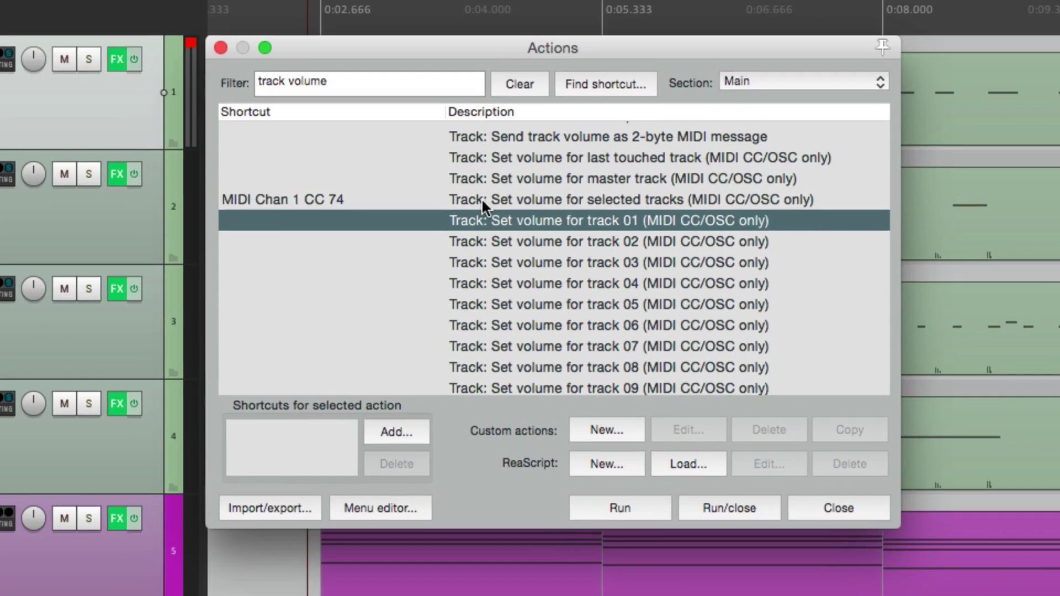
click(700, 229)
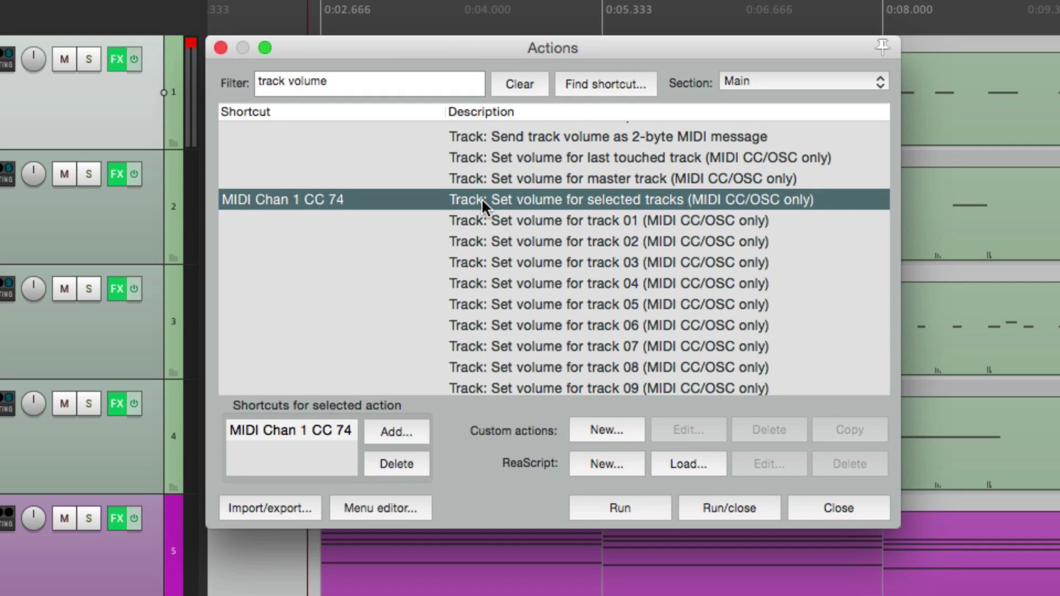
Assign MIDI Chan 2 CC 74 in Absolute mode to the action "Track: Set volume for track 01"
click(494, 220)
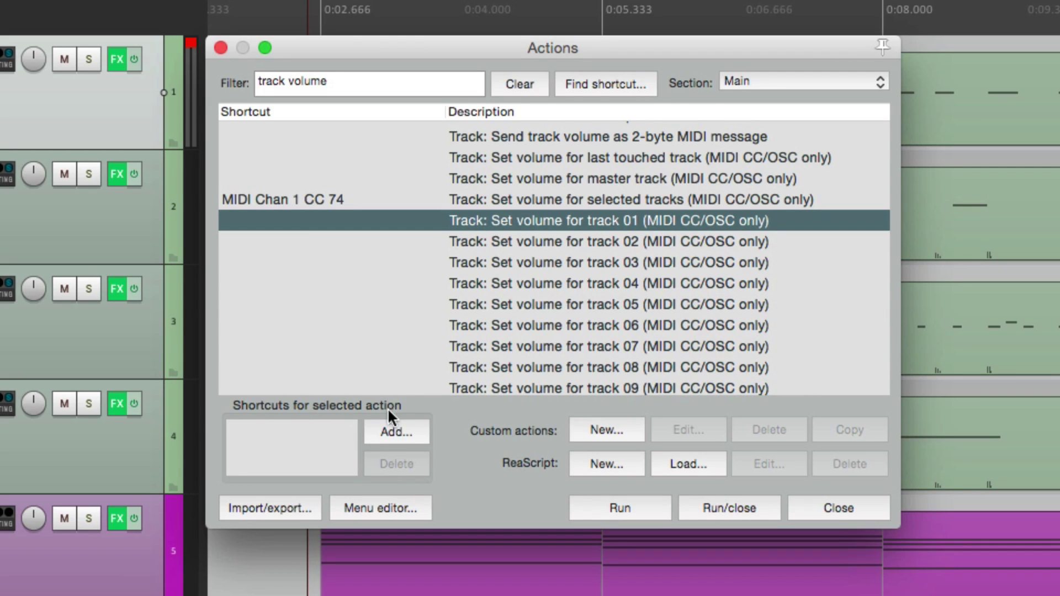
click(388, 419)
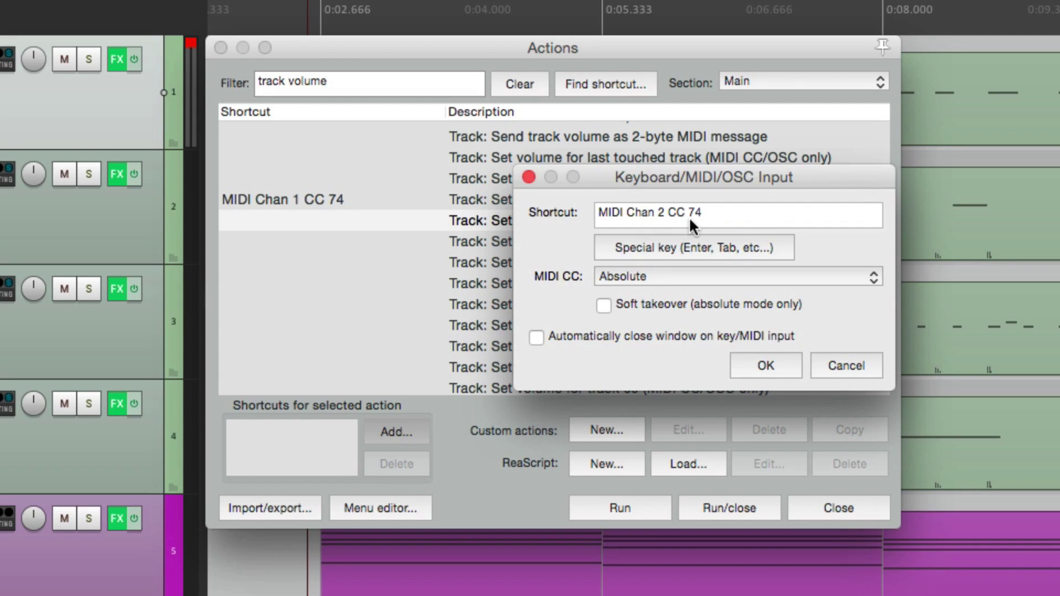
click(765, 367)
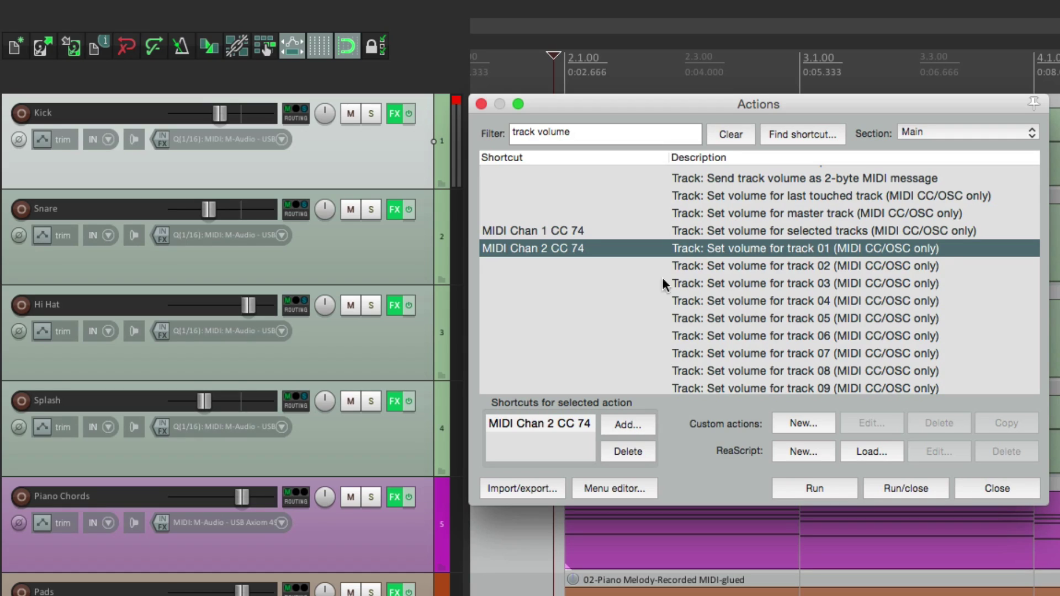
Select the Snare track, return to Kick, and compare the volume actions for selected tracks and for track 01
click(379, 257)
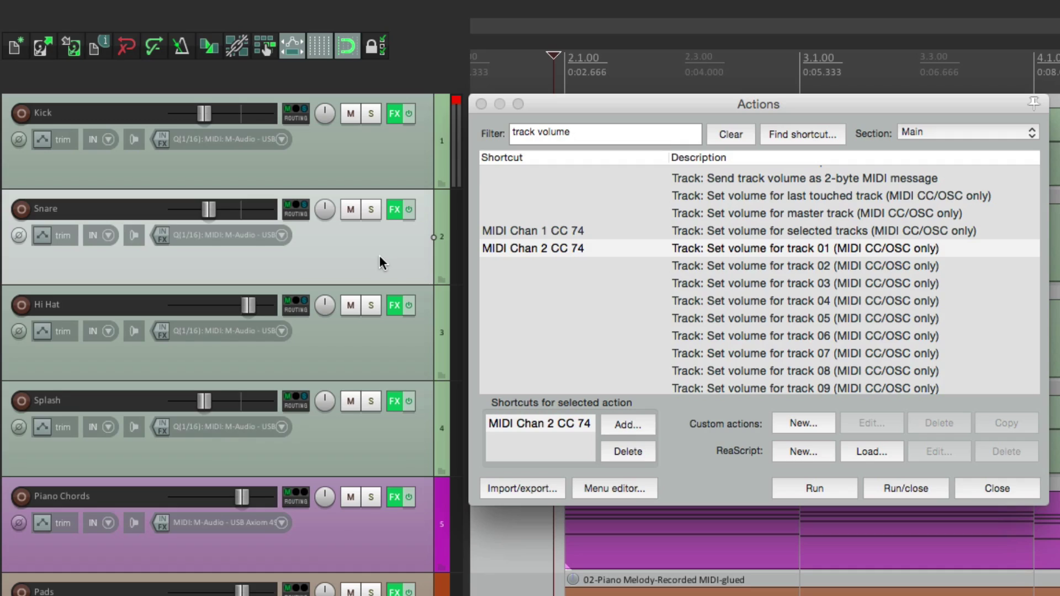
click(366, 157)
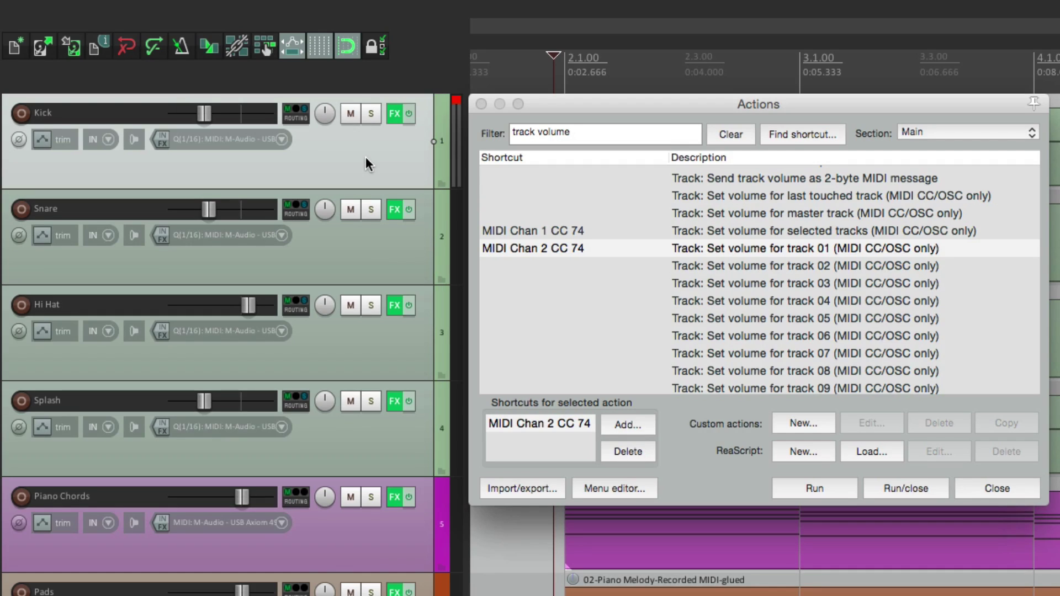
click(773, 231)
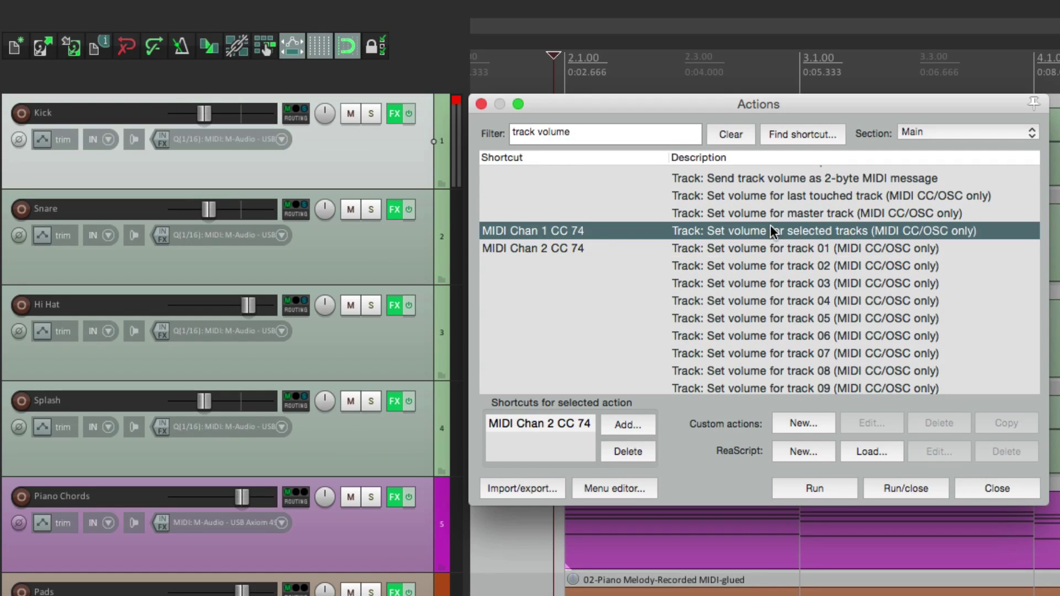
click(561, 248)
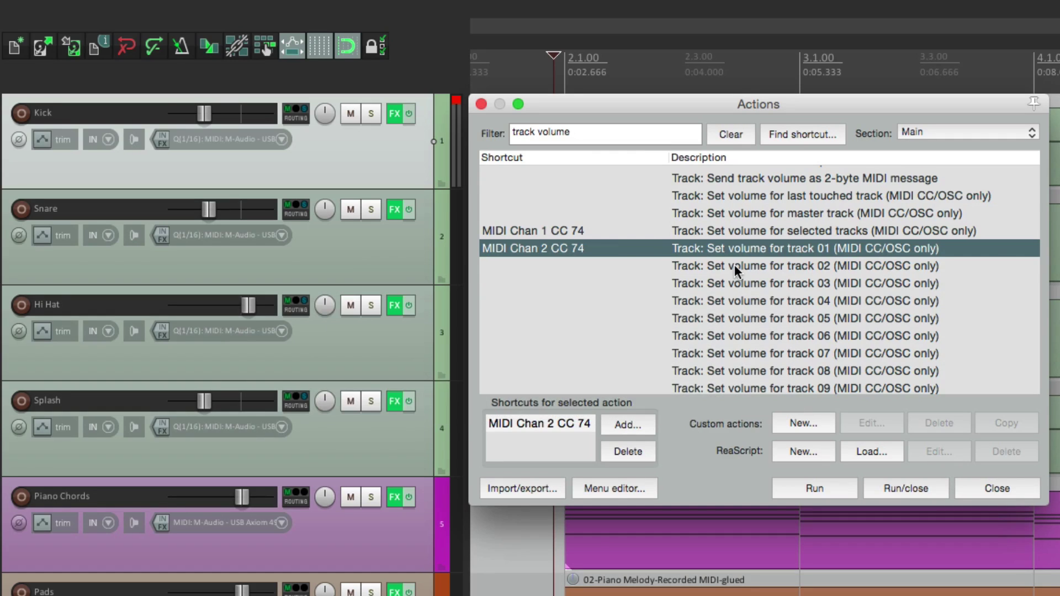
Assign MIDI Chan 2 CC 71 to the track 02 volume action and CC 91 to track 03's, enabling automatic window closing on MIDI input
click(735, 266)
click(630, 427)
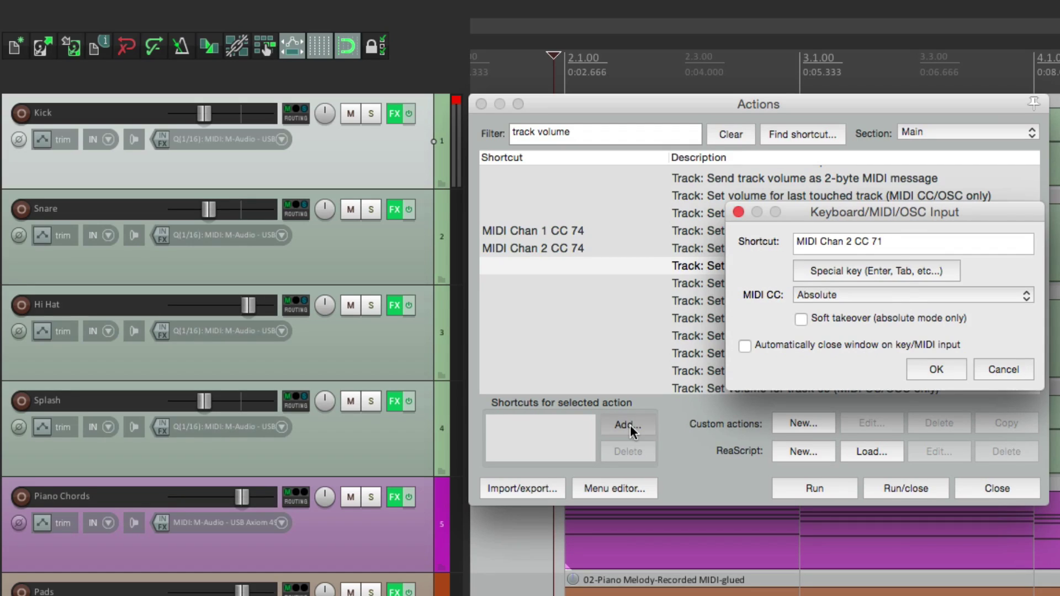
key(Return)
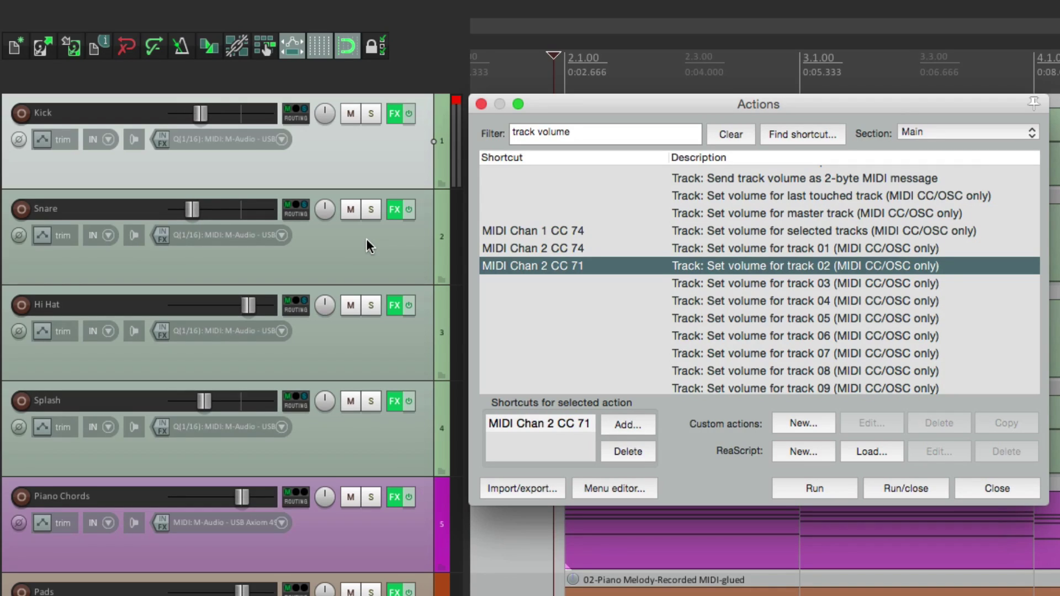
click(625, 287)
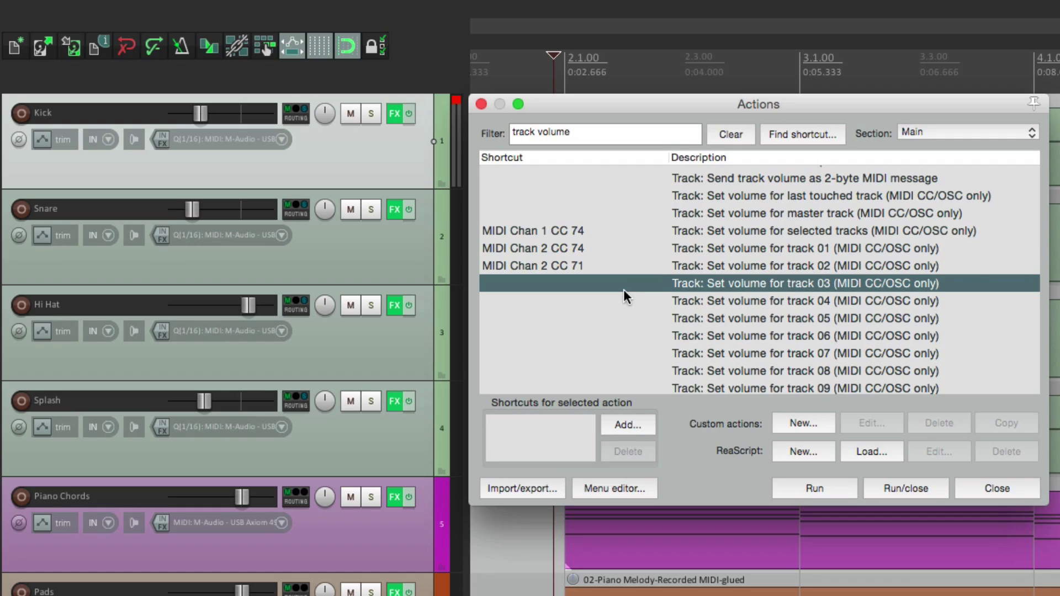
click(642, 422)
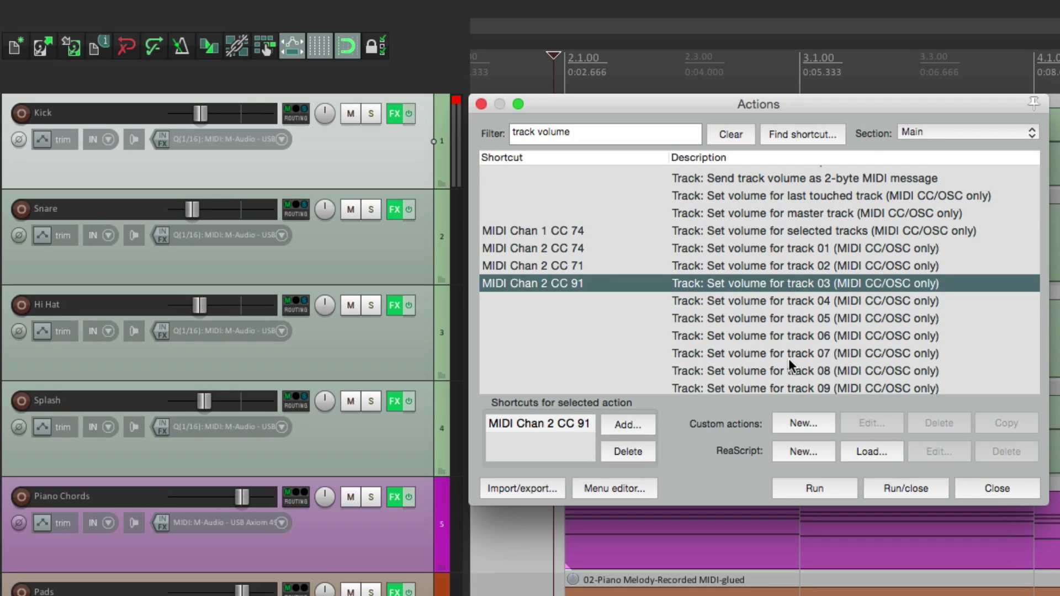
Assign MIDI Chan 2 CC 93, 73, 72, 5 and 84 to the "Set volume for track" actions 04 through 08, in that order
key(Down)
click(626, 427)
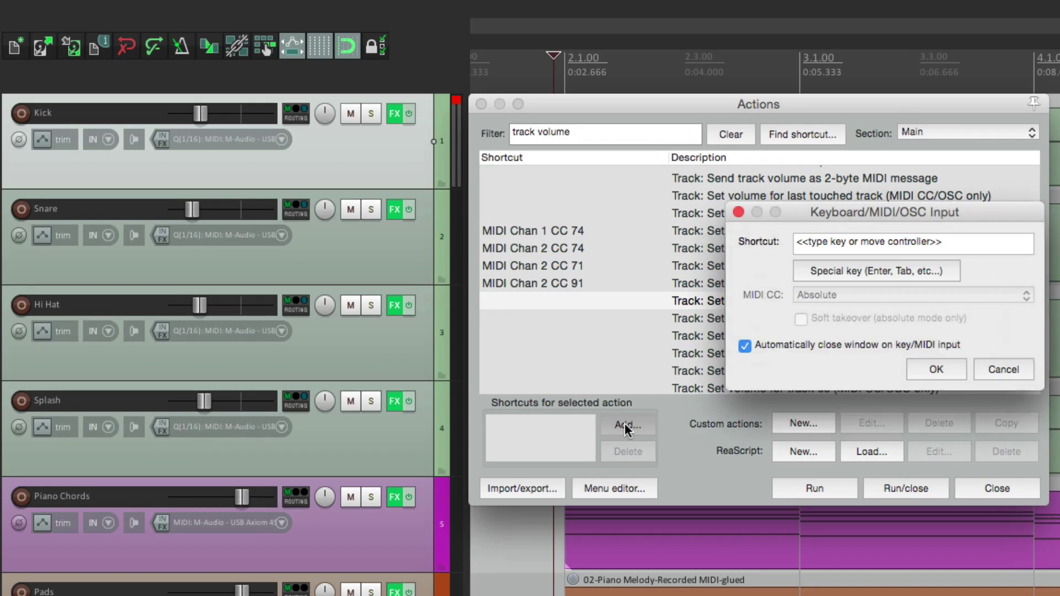
key(Down)
click(626, 426)
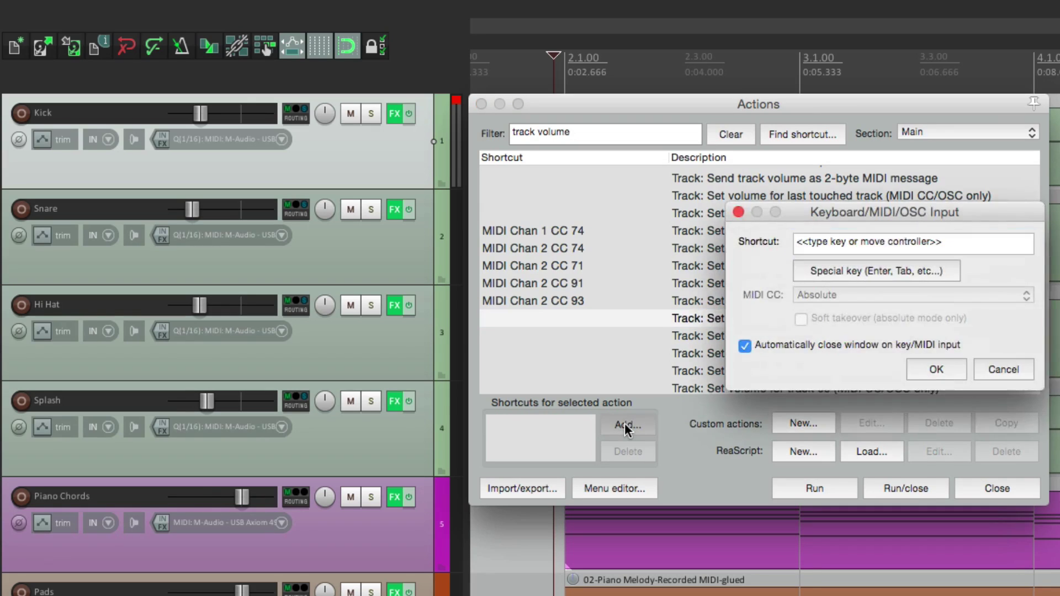
key(Down)
click(626, 426)
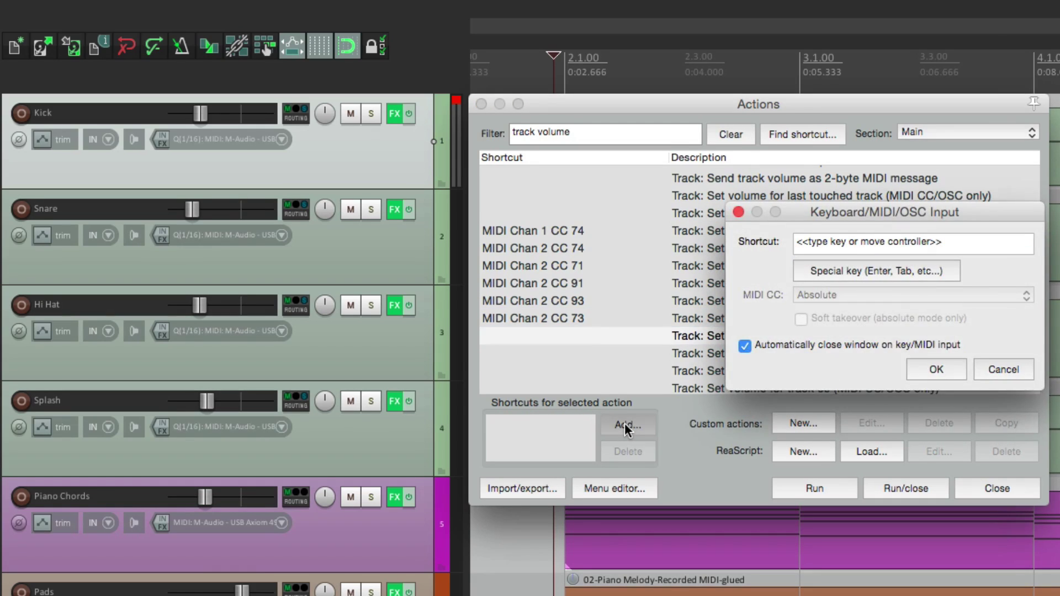
key(Down)
click(627, 427)
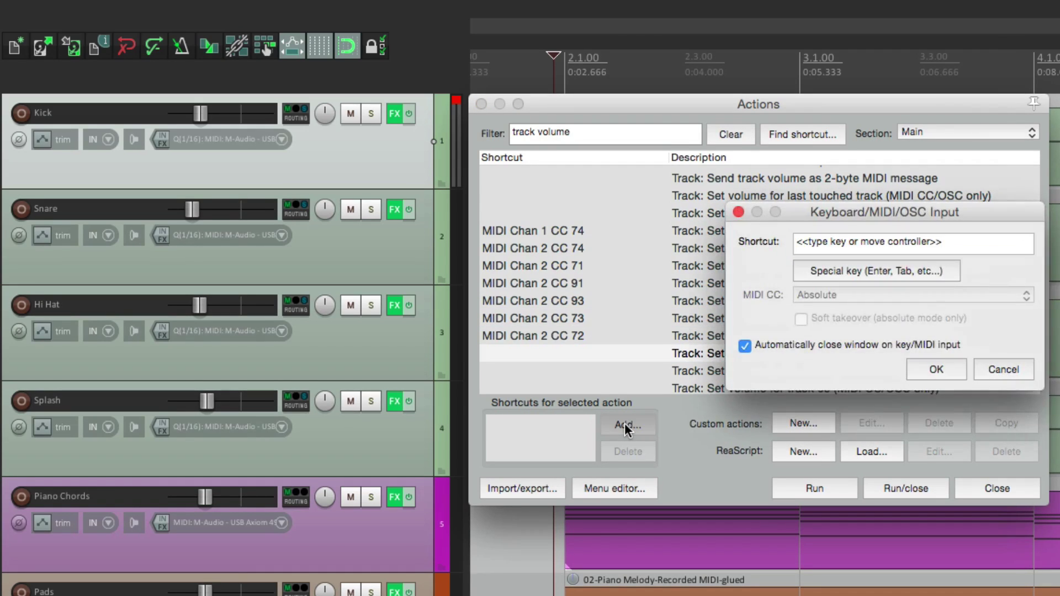
key(Down)
click(627, 426)
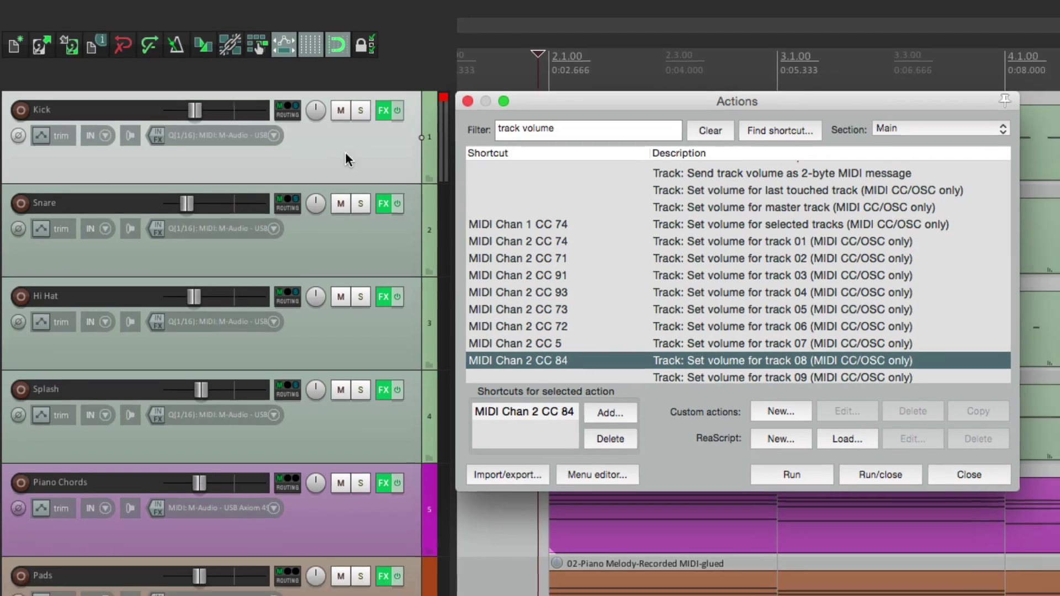
Assign MIDI Chan 3 CC 74, 71 and 91 to the "Set volume for track" actions 09, 10 and 11, in that order
click(347, 159)
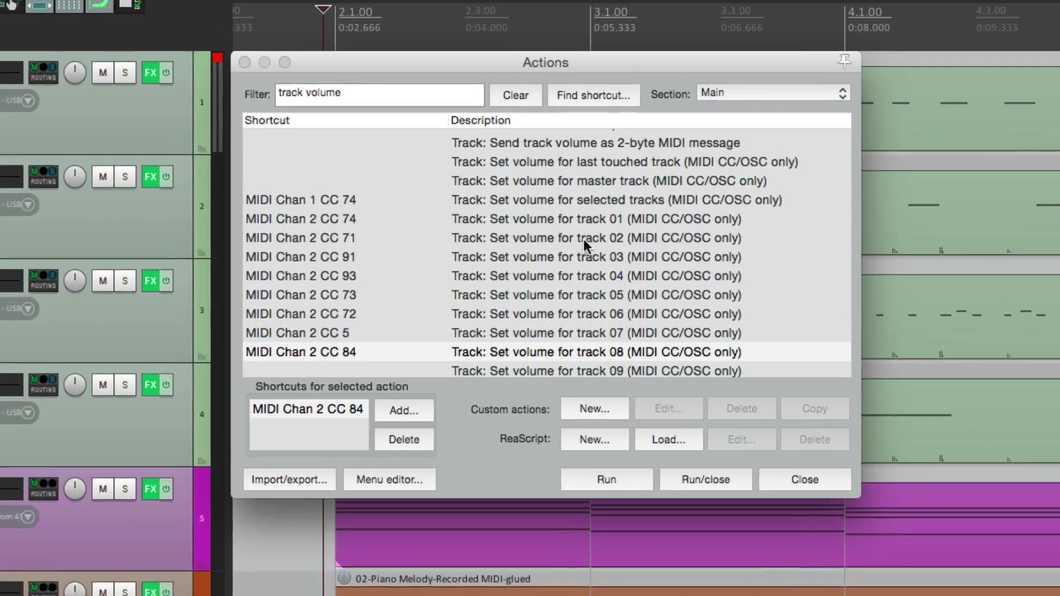
scroll(553, 194, down, 3)
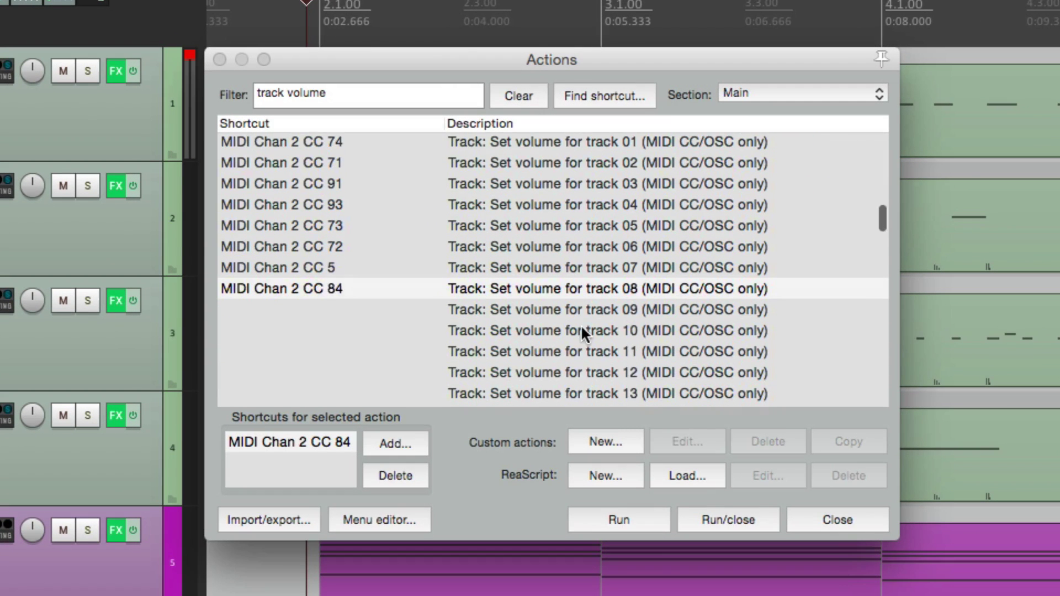
scroll(582, 331, down, 2)
click(576, 269)
scroll(576, 269, down, 3)
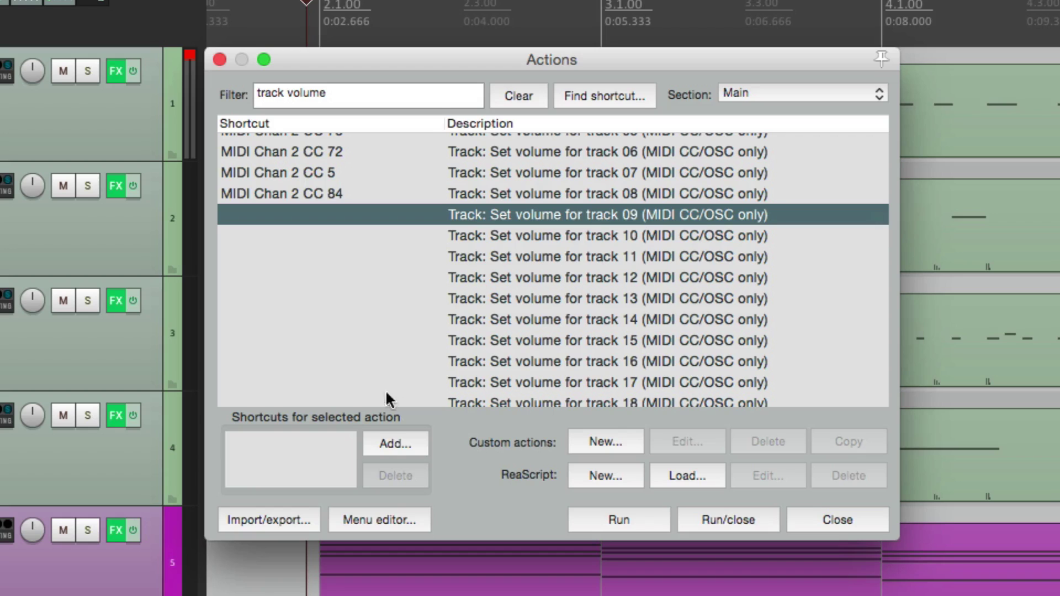
click(390, 442)
key(Down)
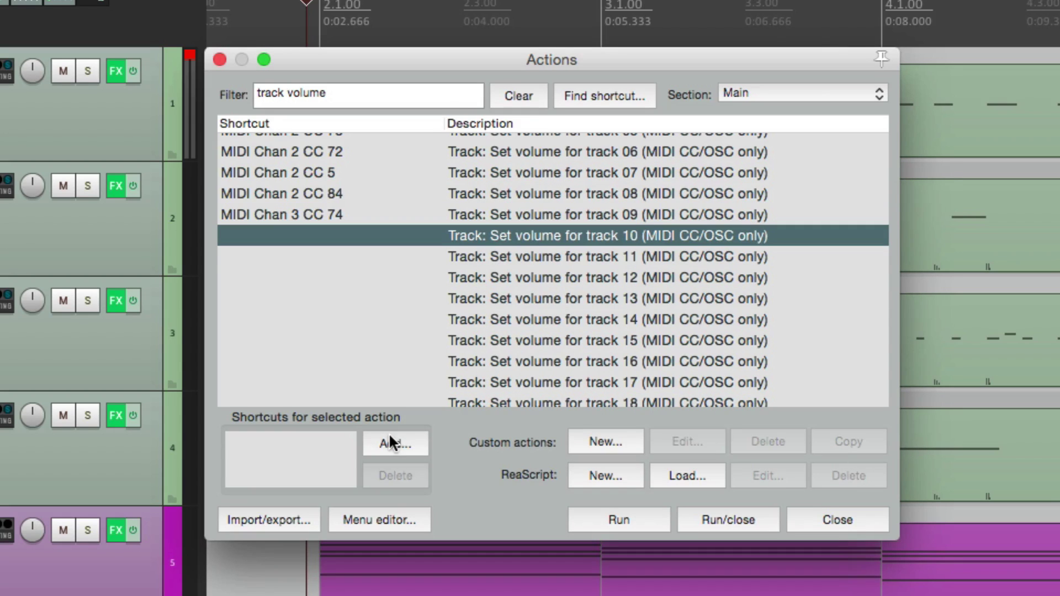
click(390, 442)
key(Down)
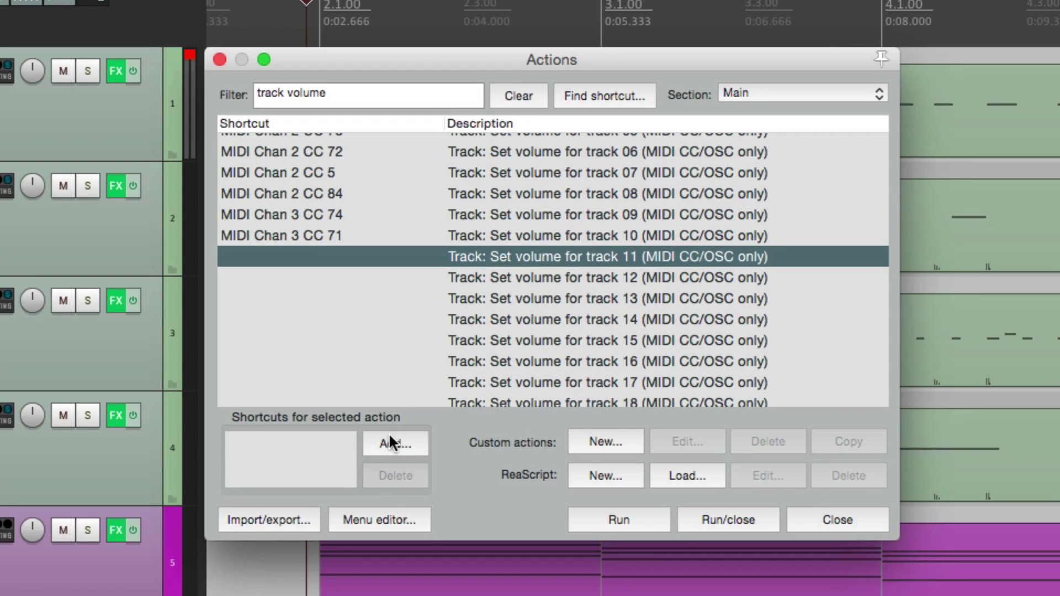
click(390, 442)
key(Down)
Assign MIDI Chan 3 CC 93, 73, 72, 5 and 84 to the "Set volume for track" actions 12 through 16, in that order
click(389, 442)
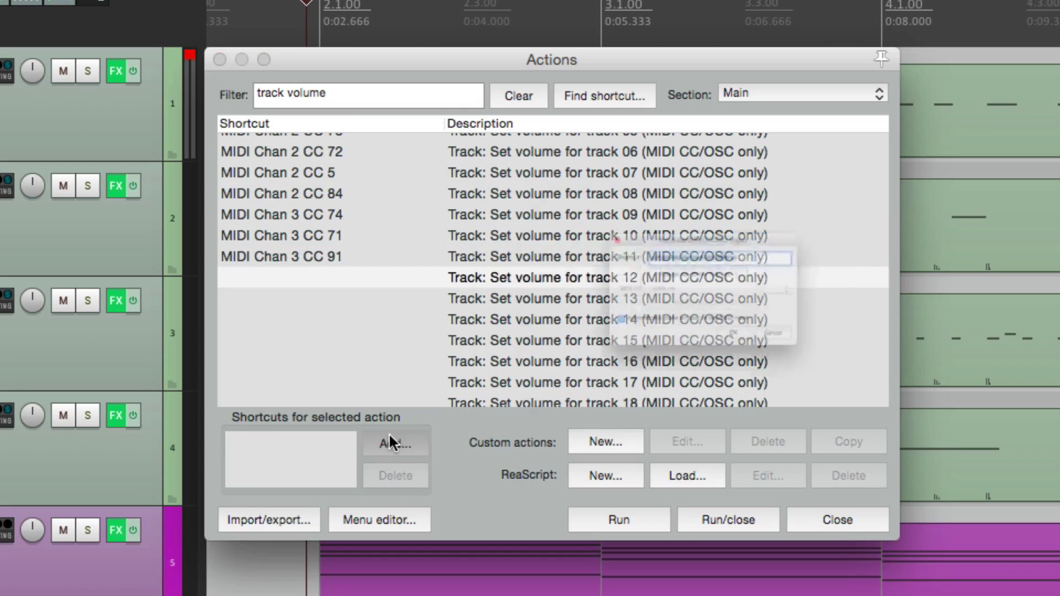
key(Down)
click(390, 442)
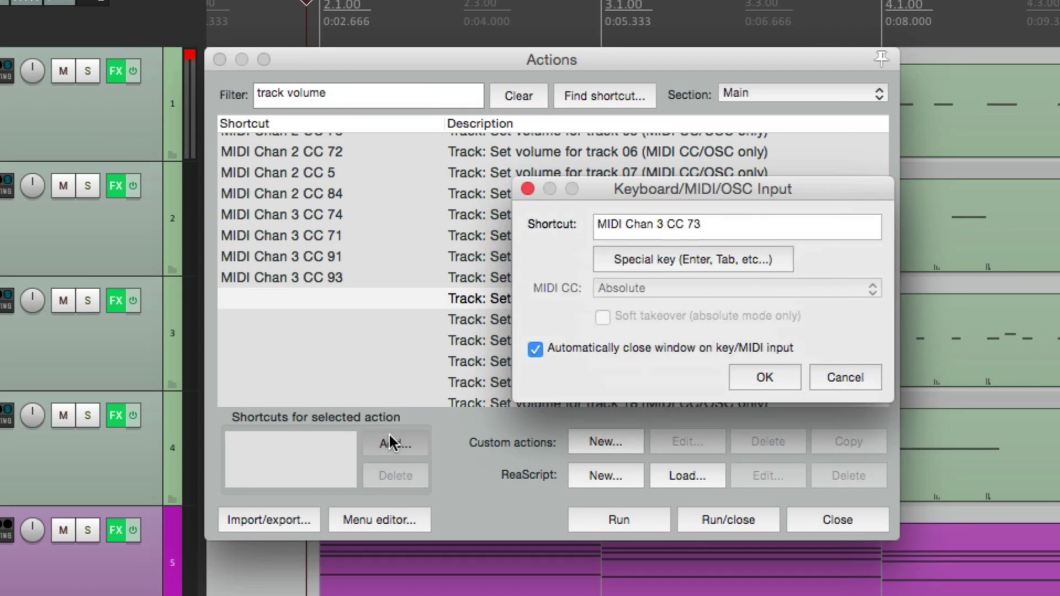
key(Down)
click(390, 441)
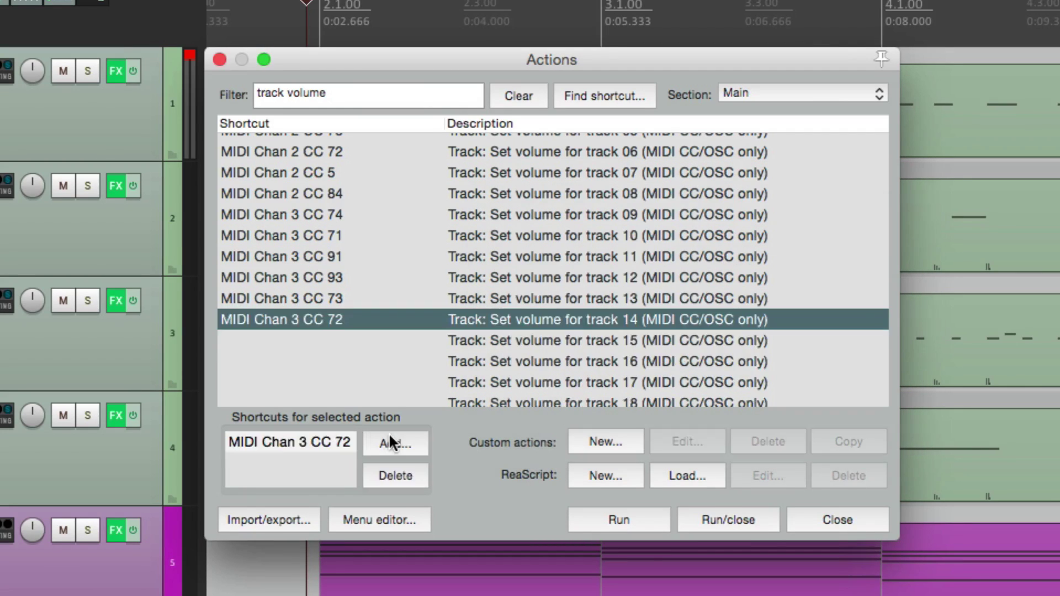
key(Down)
click(390, 442)
key(Down)
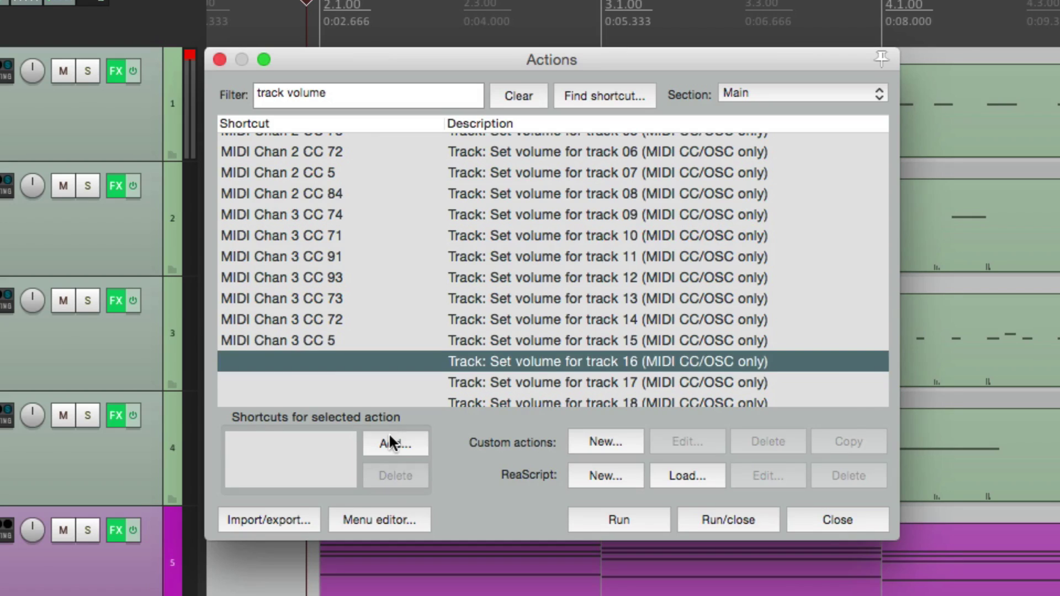
click(390, 442)
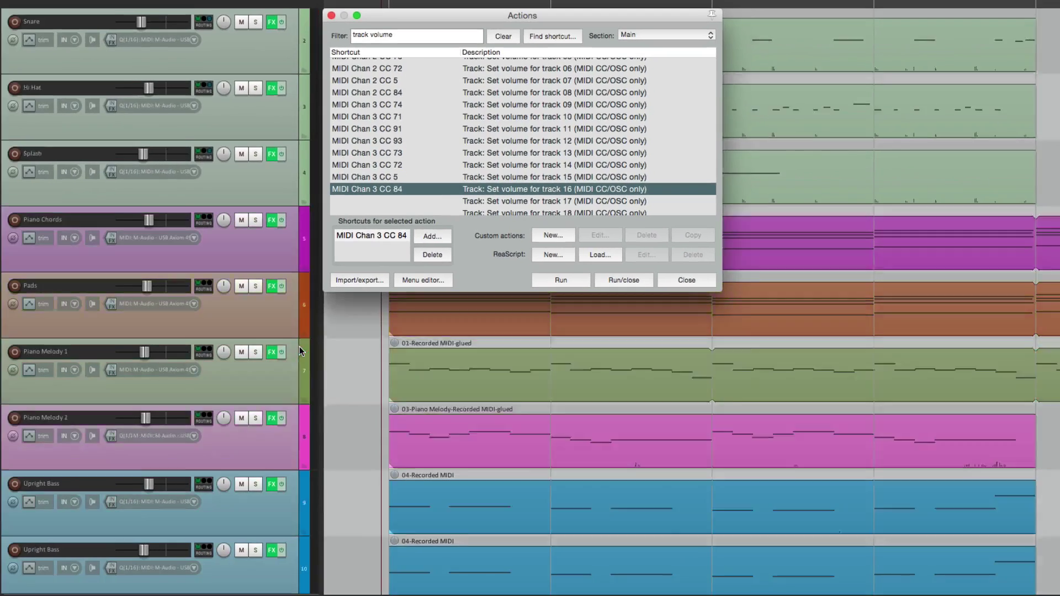
Look through the track faders down to track 15, return to the Kick track, and review the volume actions from track 01
scroll(163, 594, down, 3)
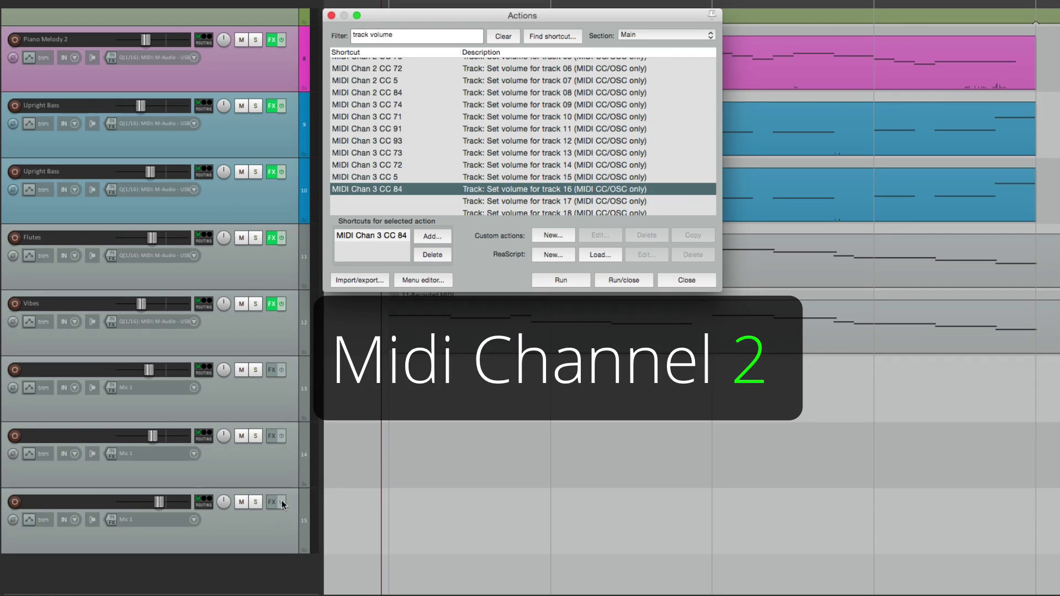
scroll(287, 434, up, 7)
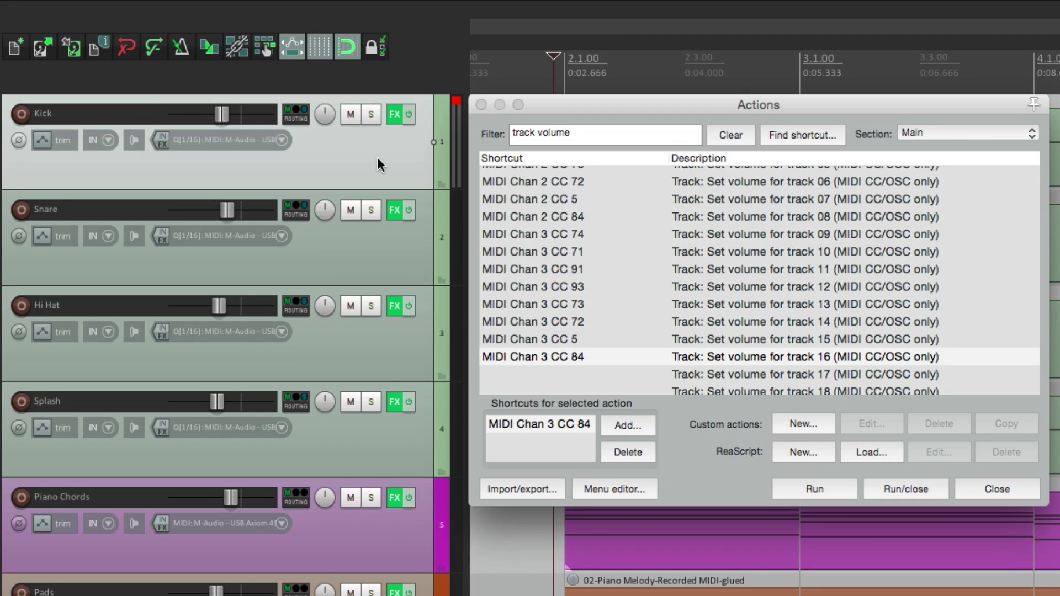
scroll(668, 232, up, 3)
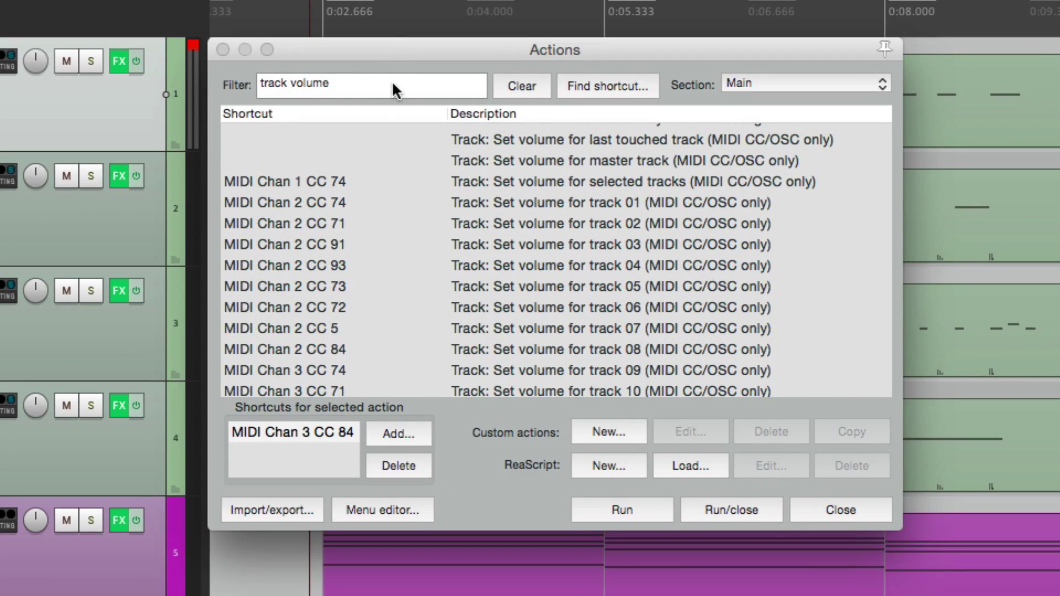
Filter the actions by "track pan" and assign MIDI Chan 1 CC 75 in Absolute mode to "Track: Set pan for selected tracks", disabling automatic window closing
double_click(300, 82)
text(pan)
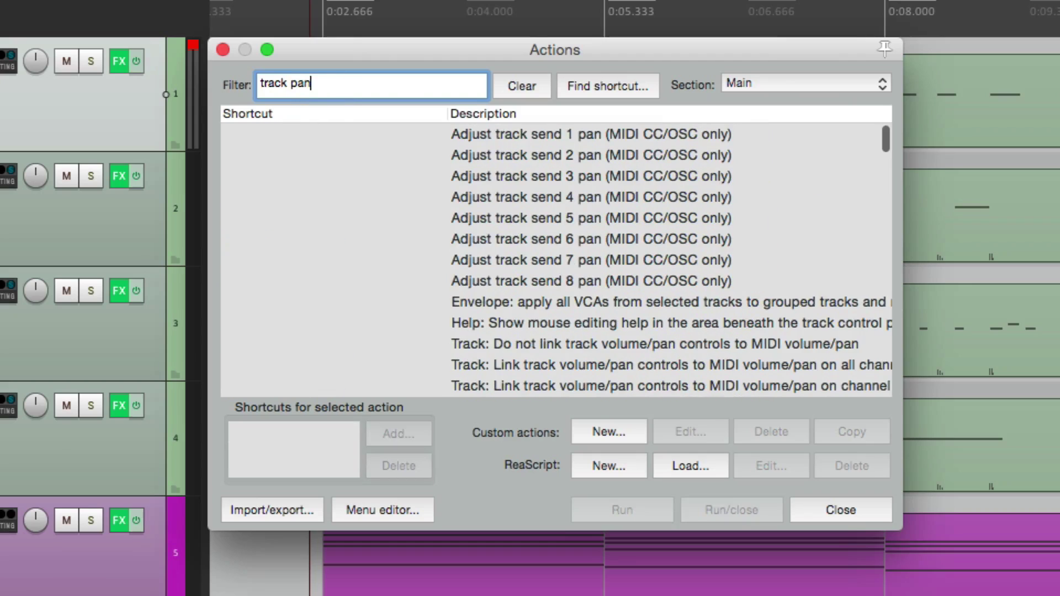
scroll(375, 166, down, 5)
click(492, 195)
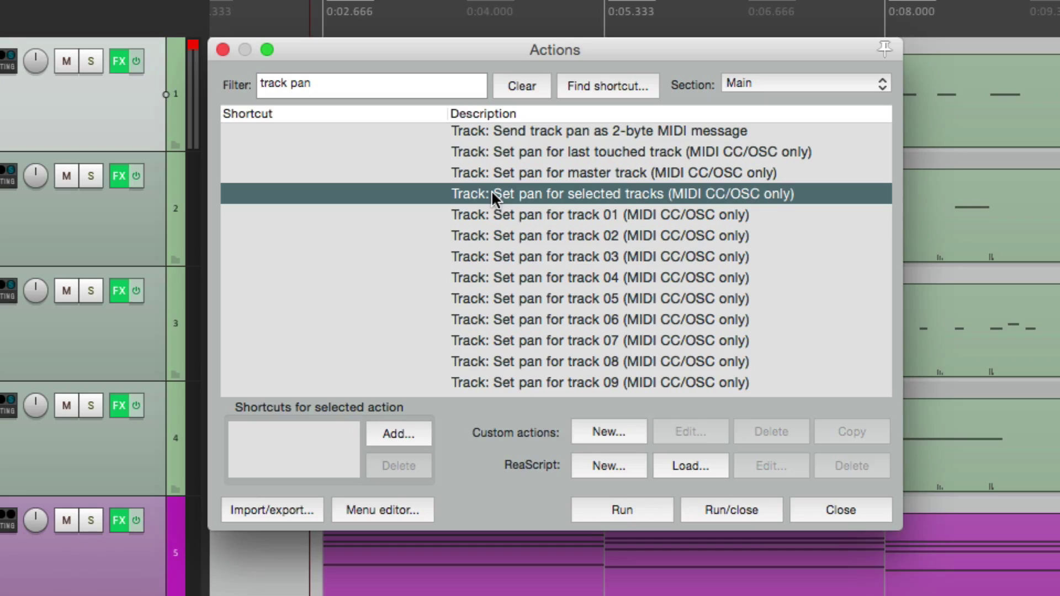
click(393, 431)
click(540, 341)
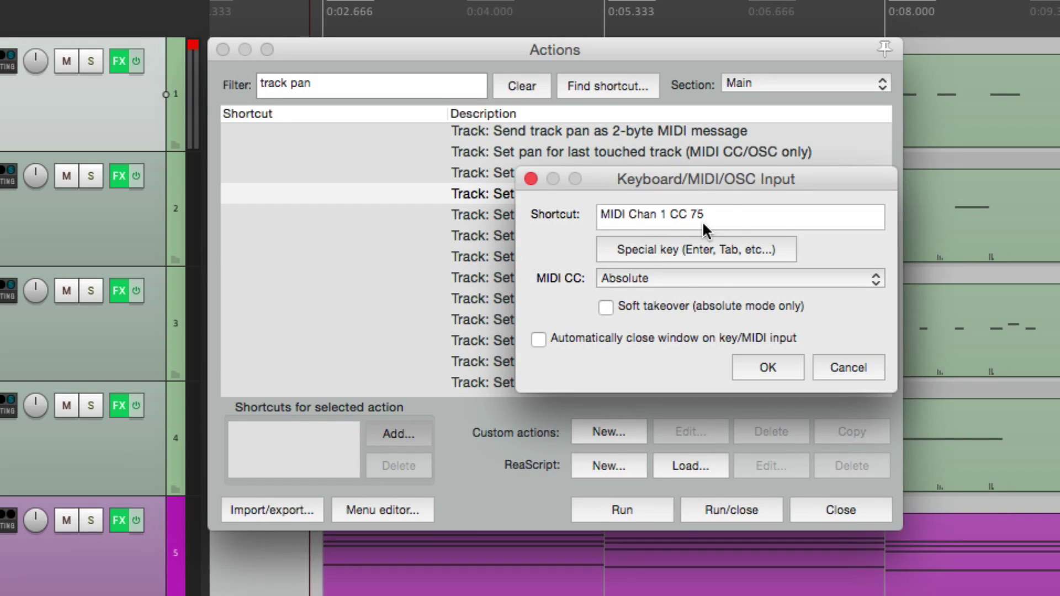
click(772, 367)
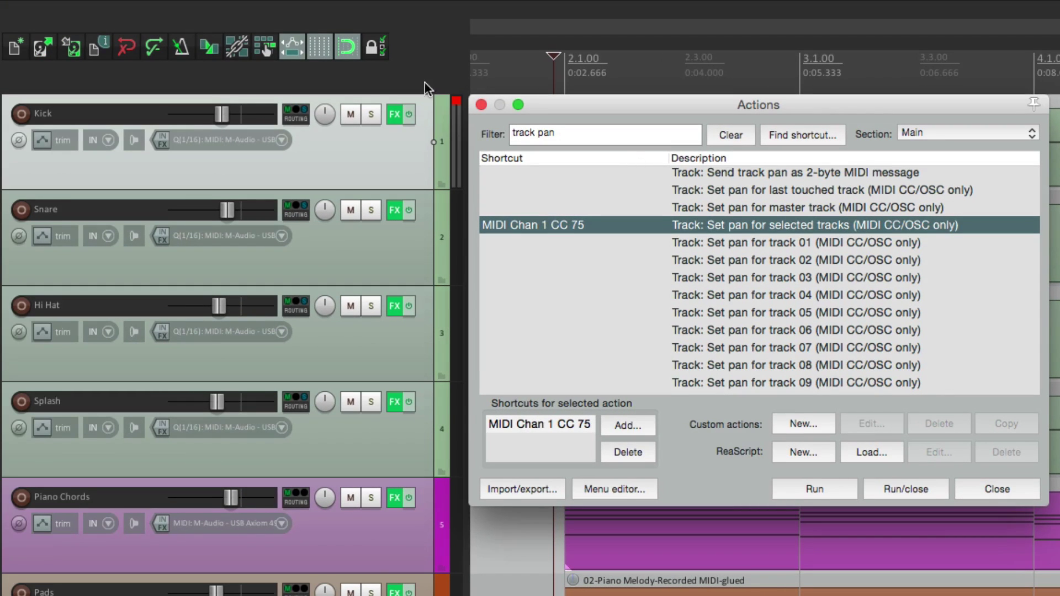
Select the Kick, Snare and Hi Hat tracks in turn to try the pan control on them
click(396, 157)
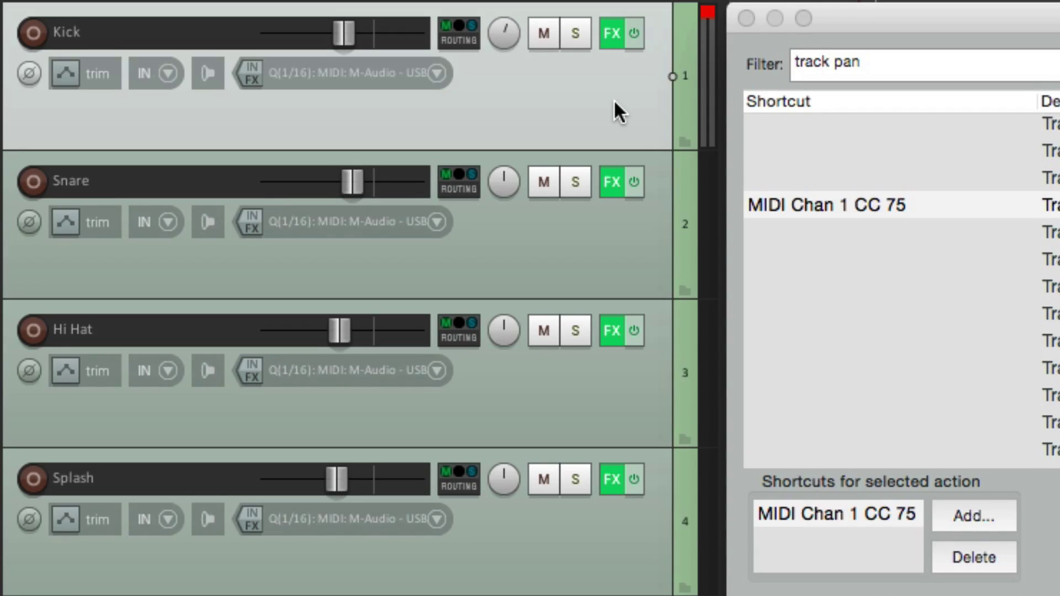
click(602, 246)
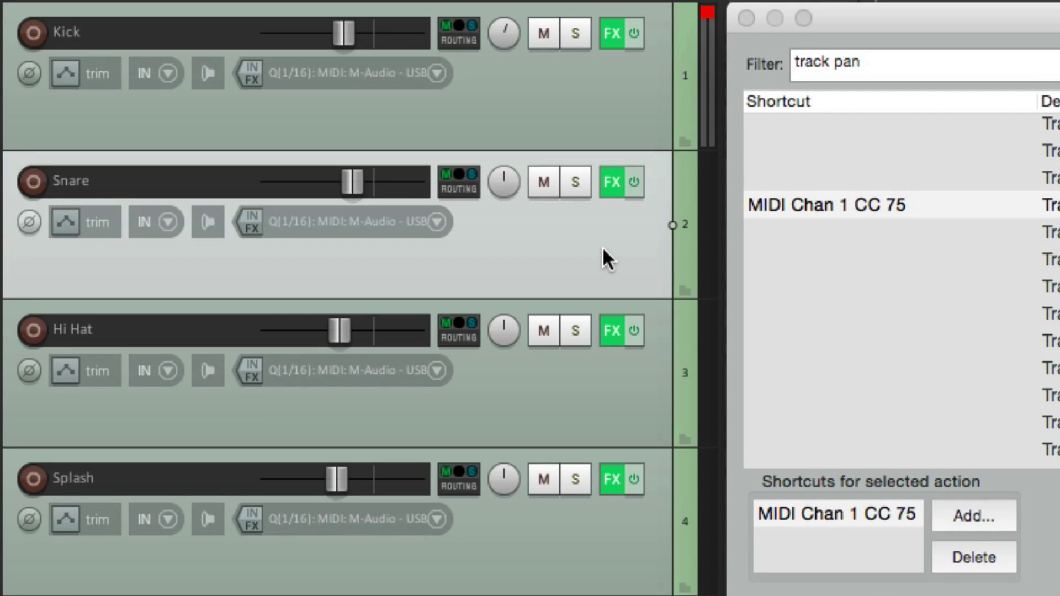
click(590, 402)
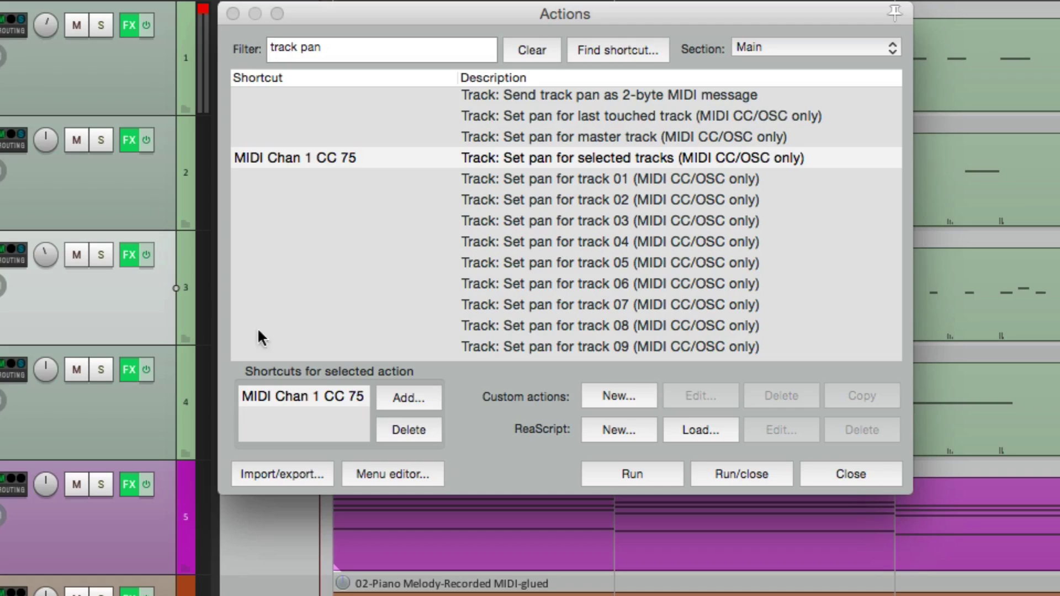
Look over the import and export options for the action shortcuts and dismiss them
click(298, 479)
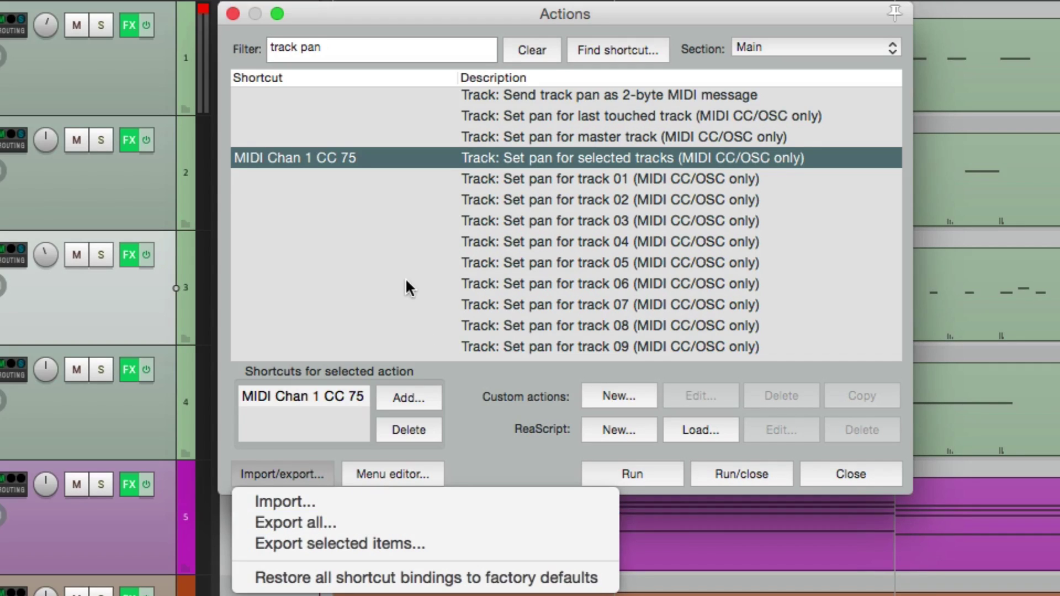
click(348, 186)
Clear the action filter and sort the full action list by shortcut
click(525, 51)
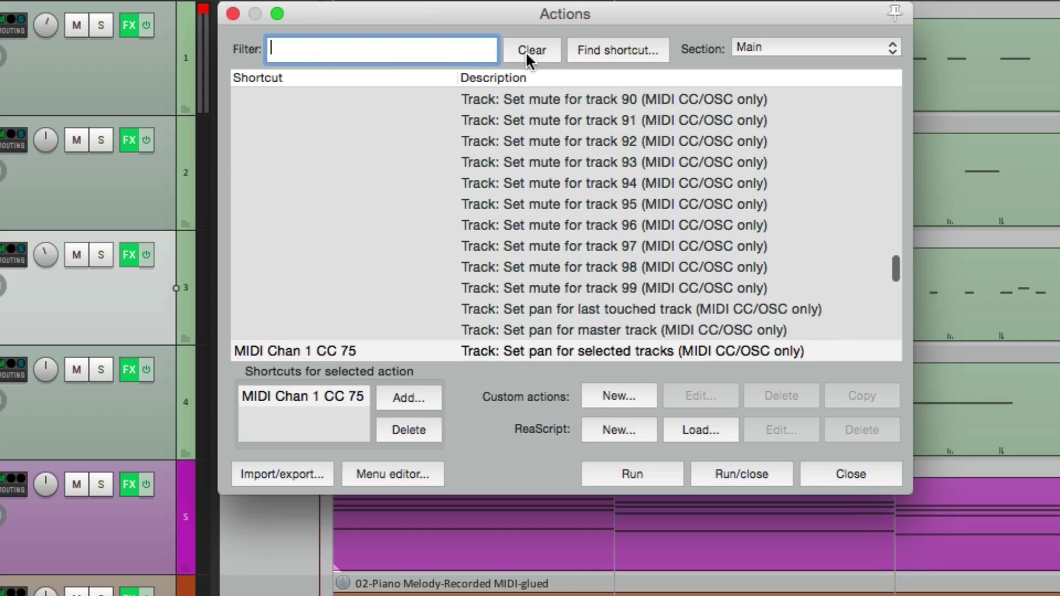
click(290, 78)
scroll(370, 202, up, 15)
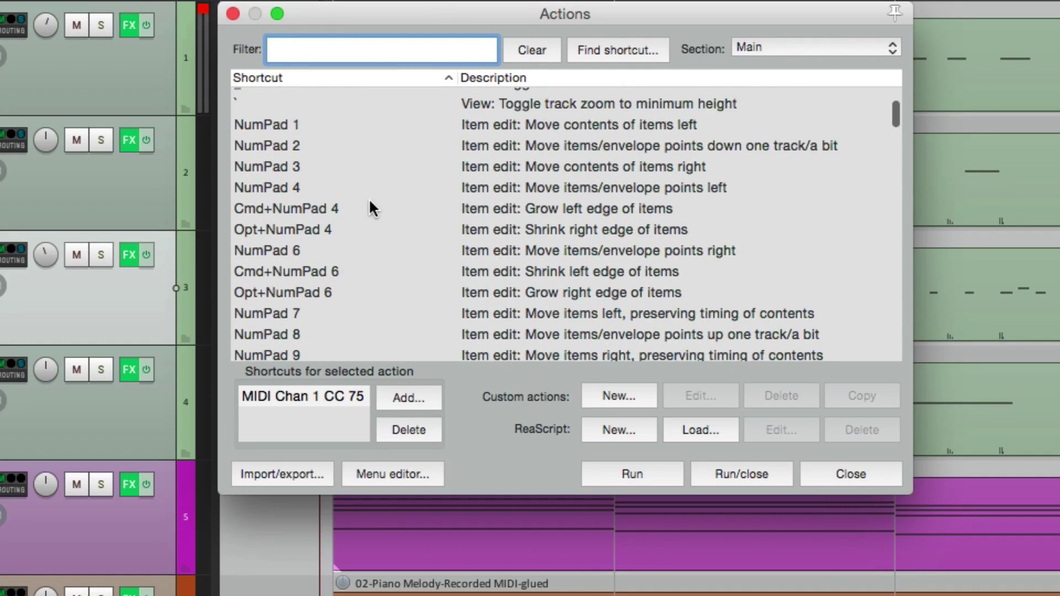
Select the range of assigned actions from MIDI Chan 2 CC 72 through MIDI Chan 1 PC 6
scroll(369, 209, down, 15)
scroll(368, 198, up, 5)
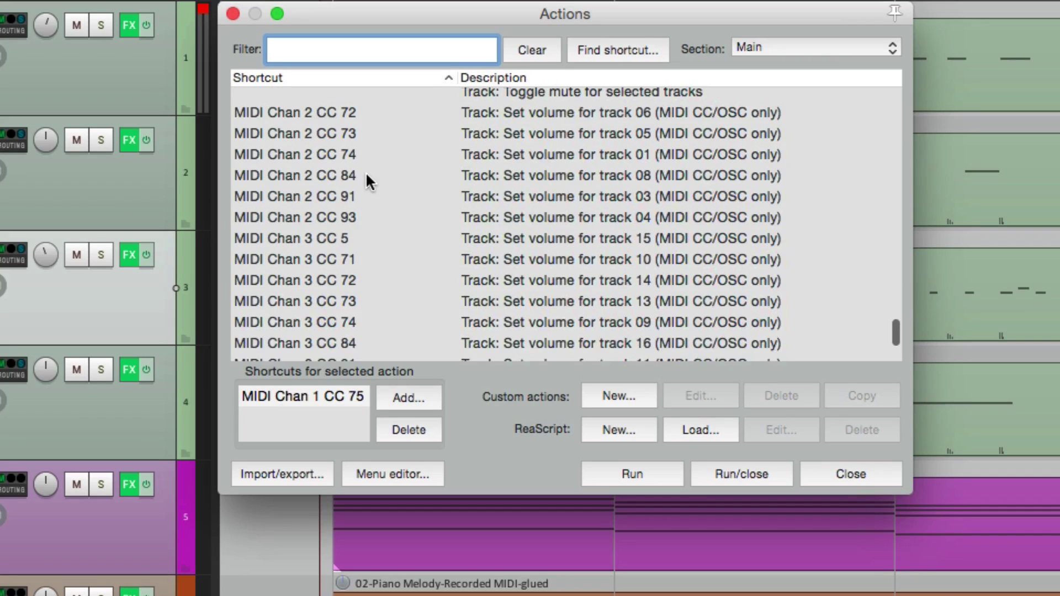
click(344, 138)
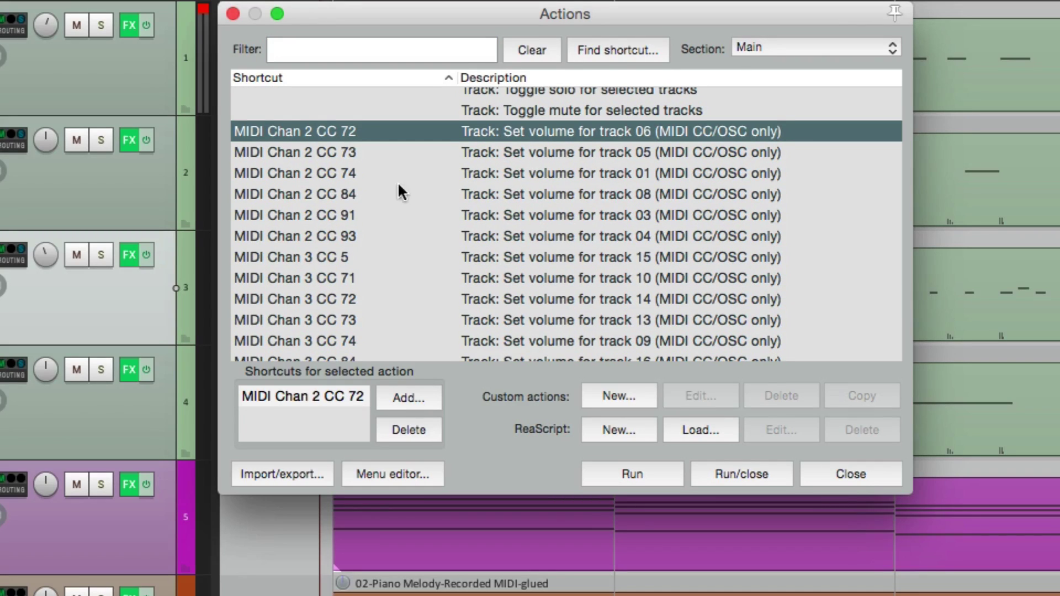
scroll(408, 221, down, 10)
scroll(407, 217, up, 2)
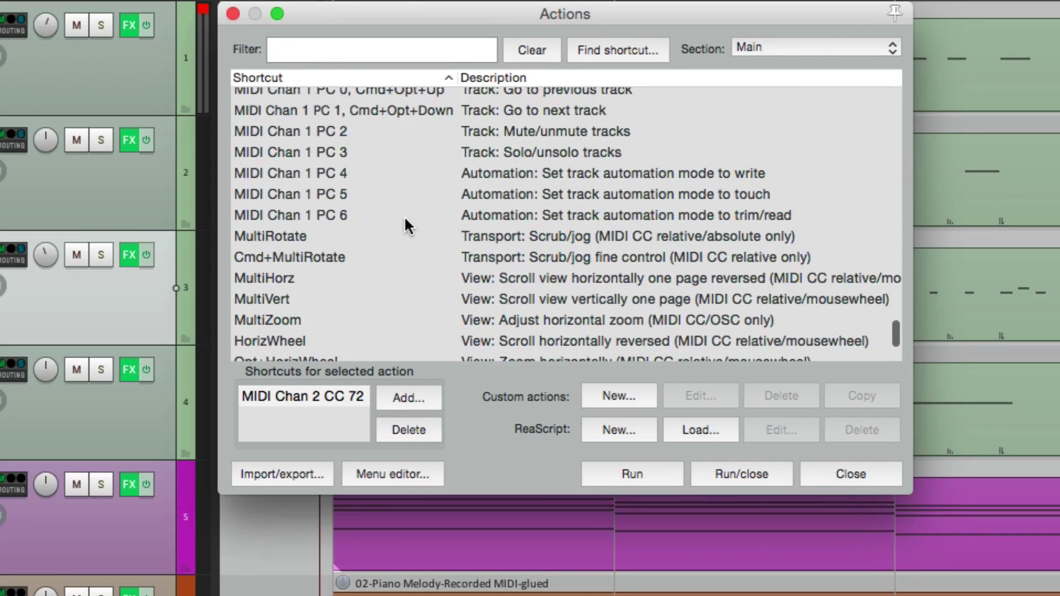
shift+click(354, 211)
scroll(354, 211, up, 3)
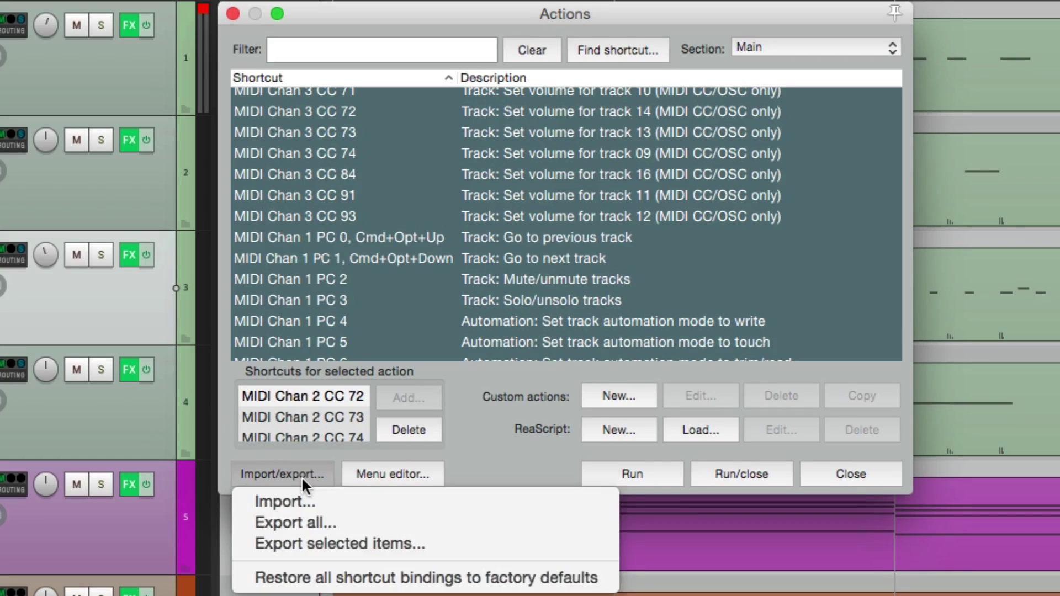
Review how the selected shortcuts can be exported or imported, leaving without choosing an option
click(302, 477)
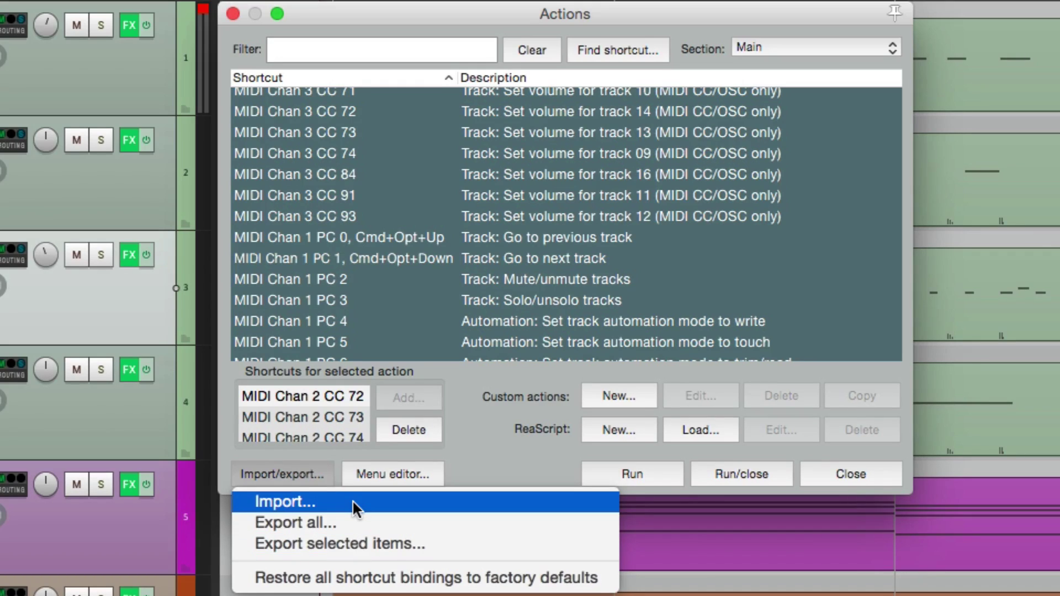
click(488, 436)
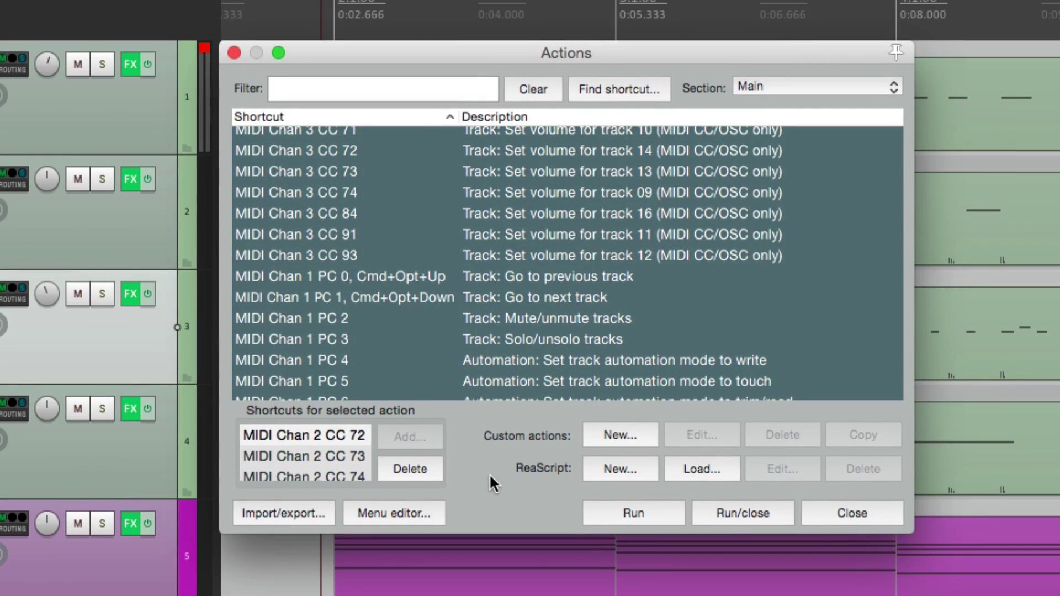